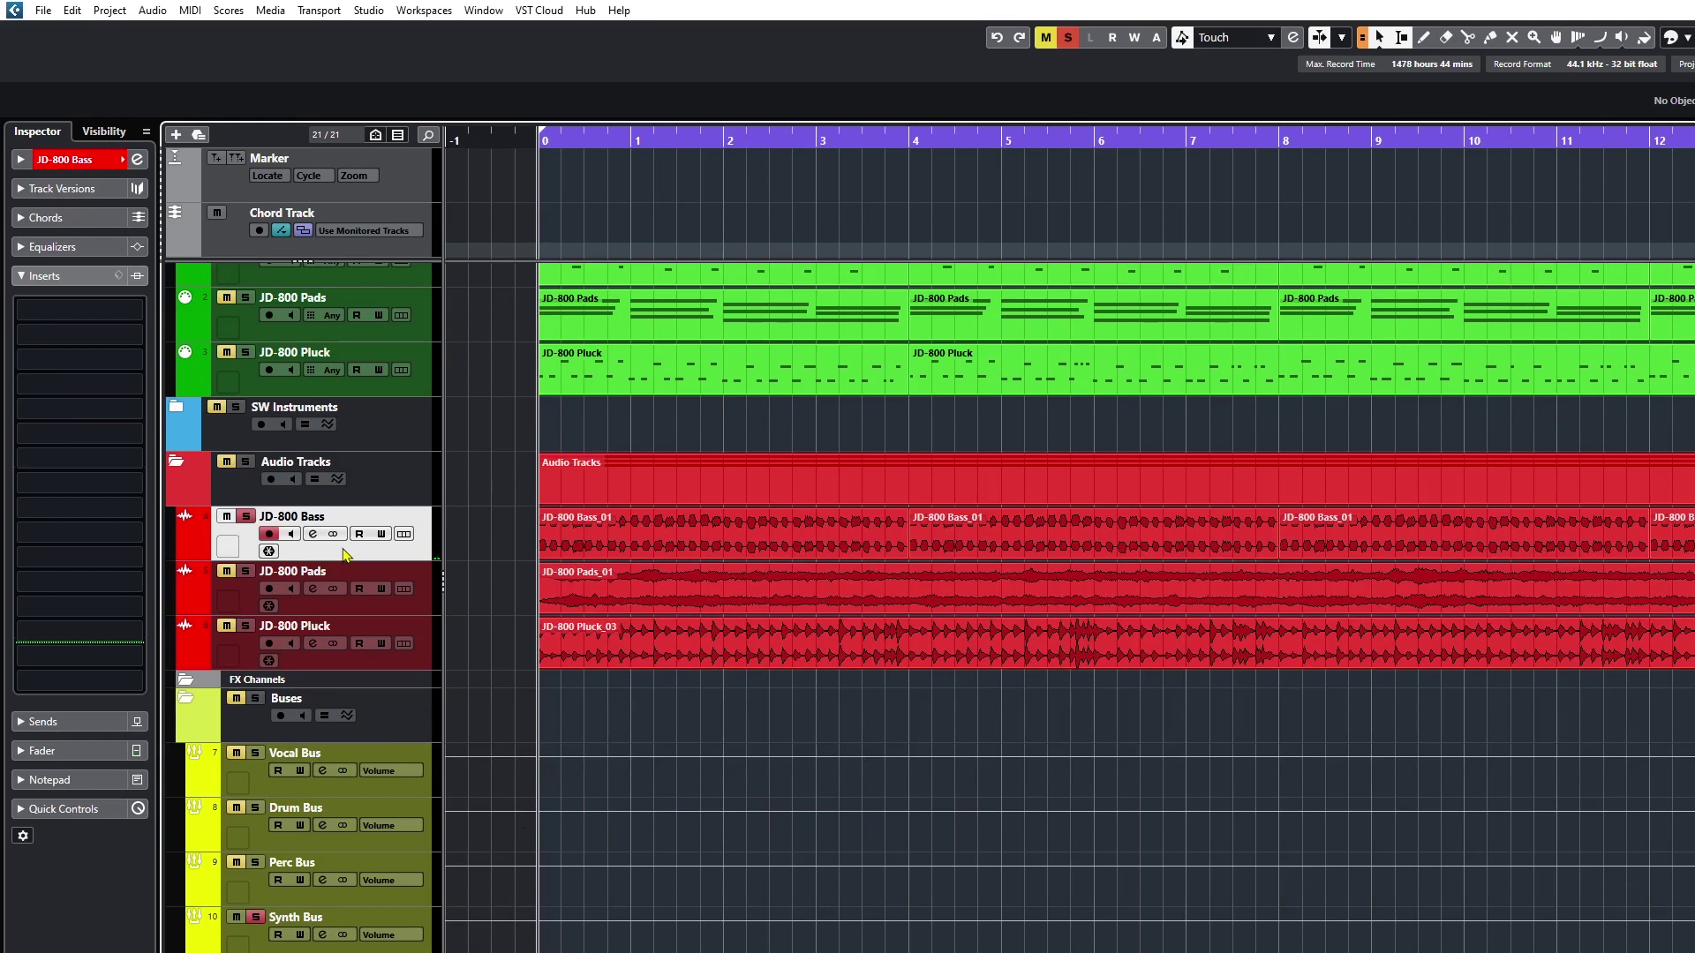
Solo the JD-800 Pads audio track and play it back, then stop
scroll(344, 554, up, 1)
key(Down)
key(s)
key(space)
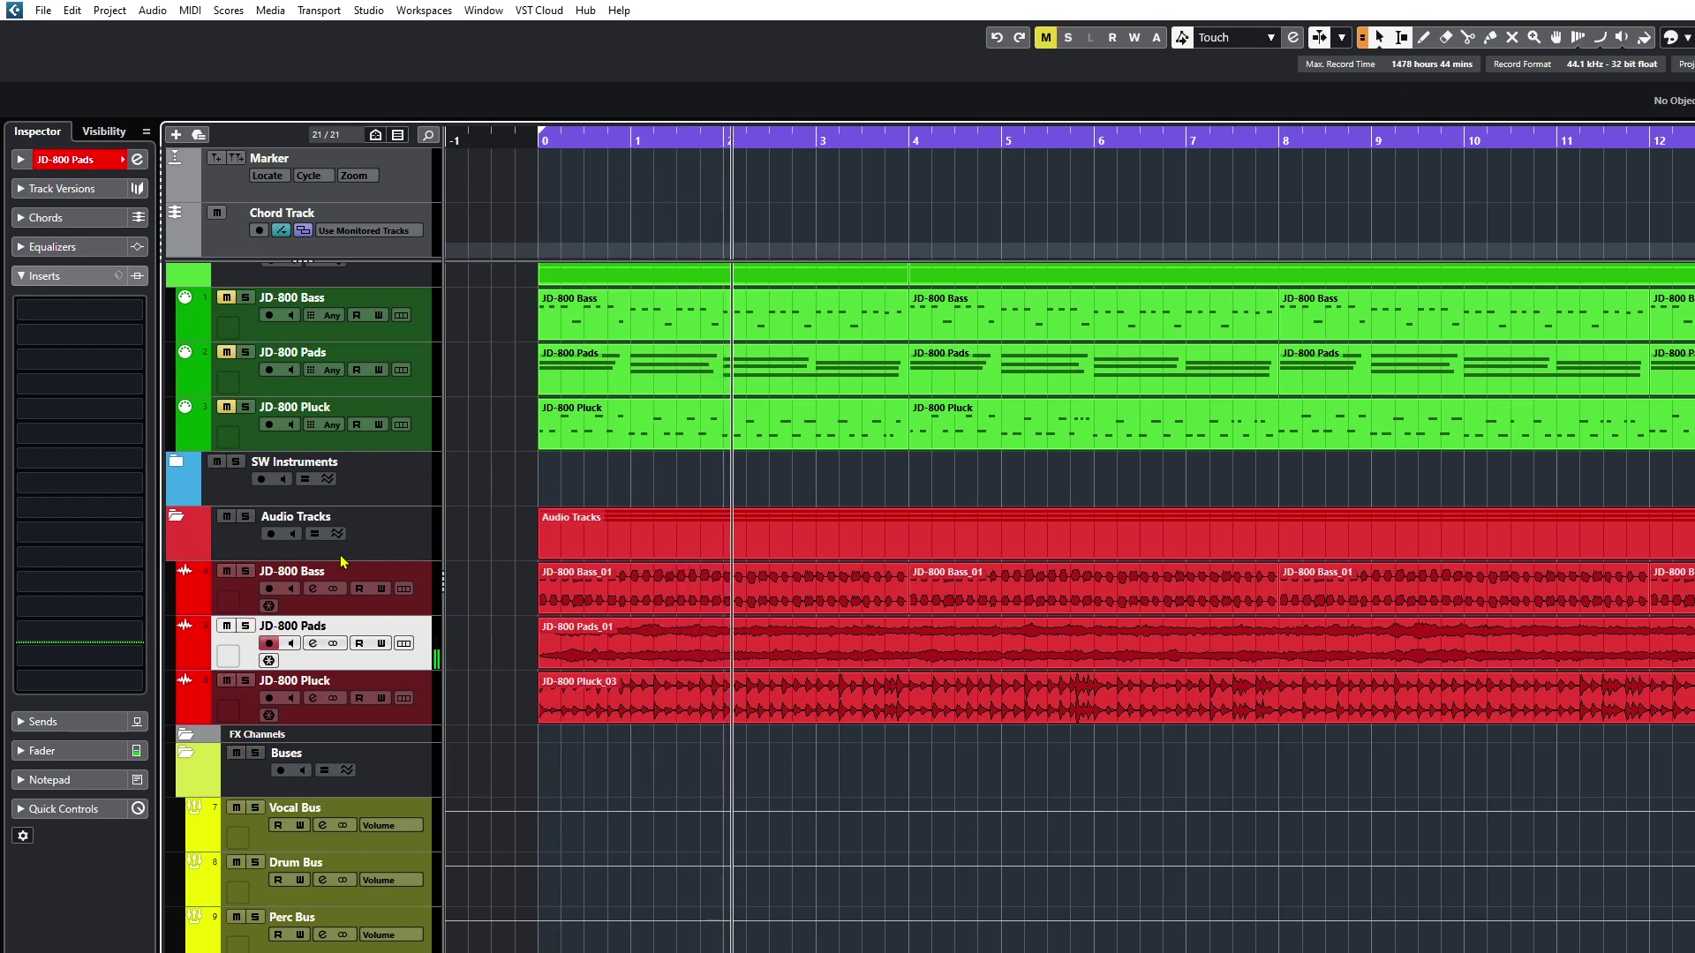
key(space)
Select the JD-800 Pluck audio track and play it back to listen
key(Down)
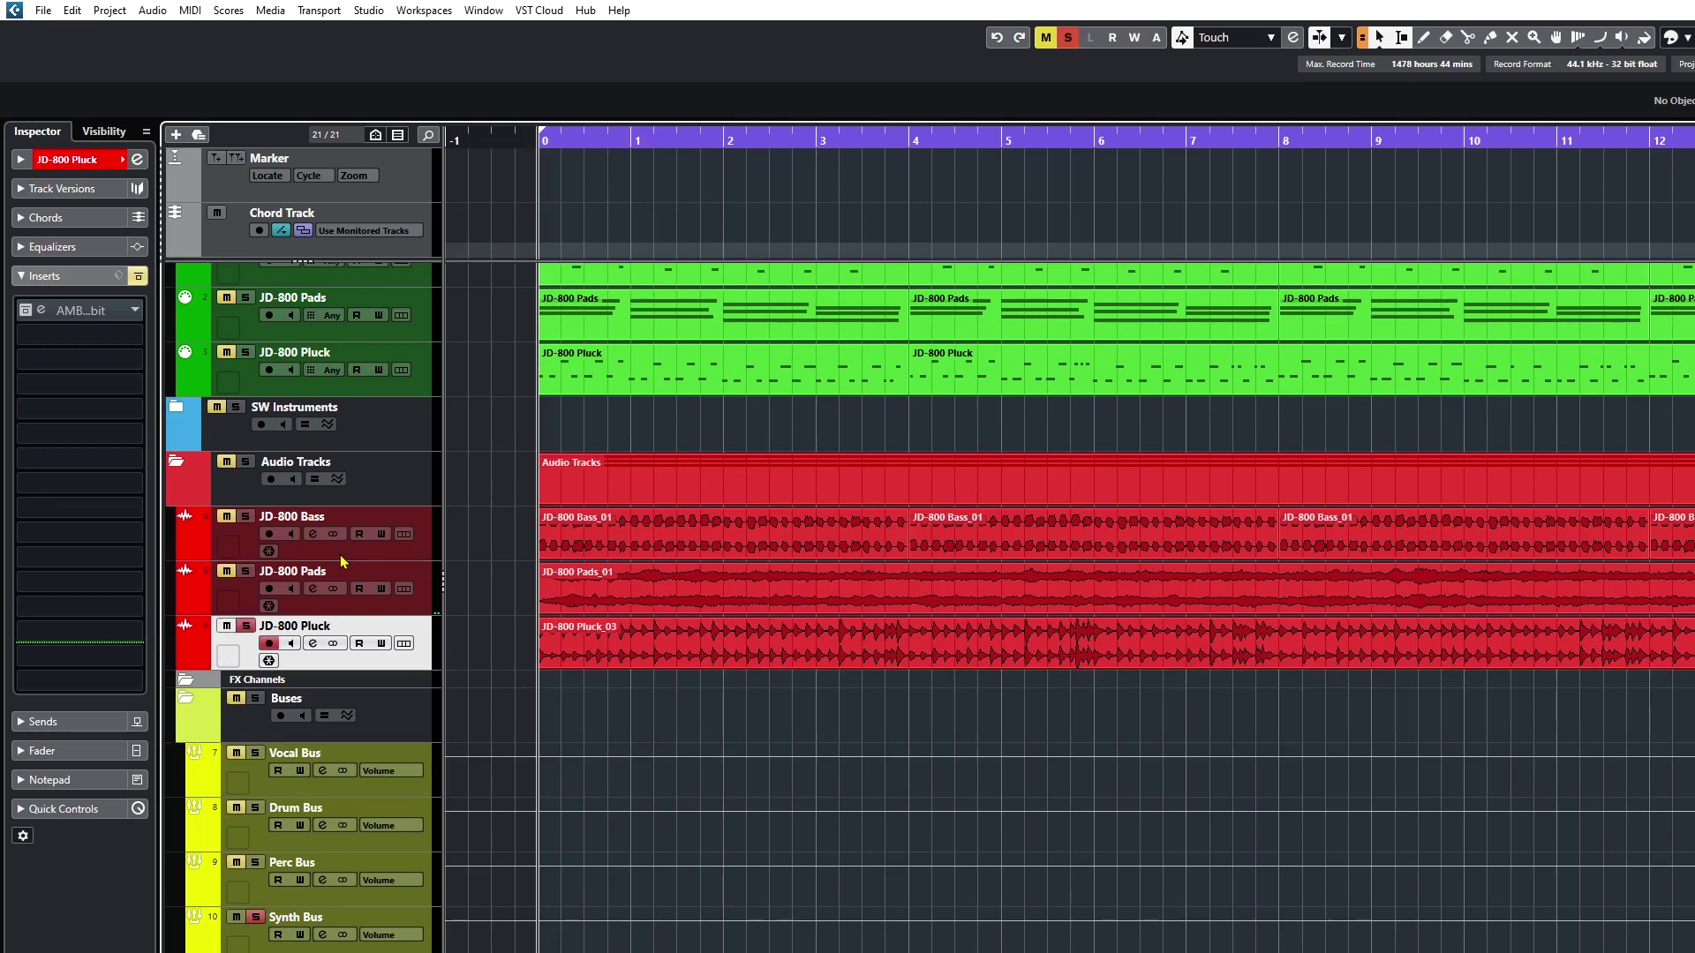
key(space)
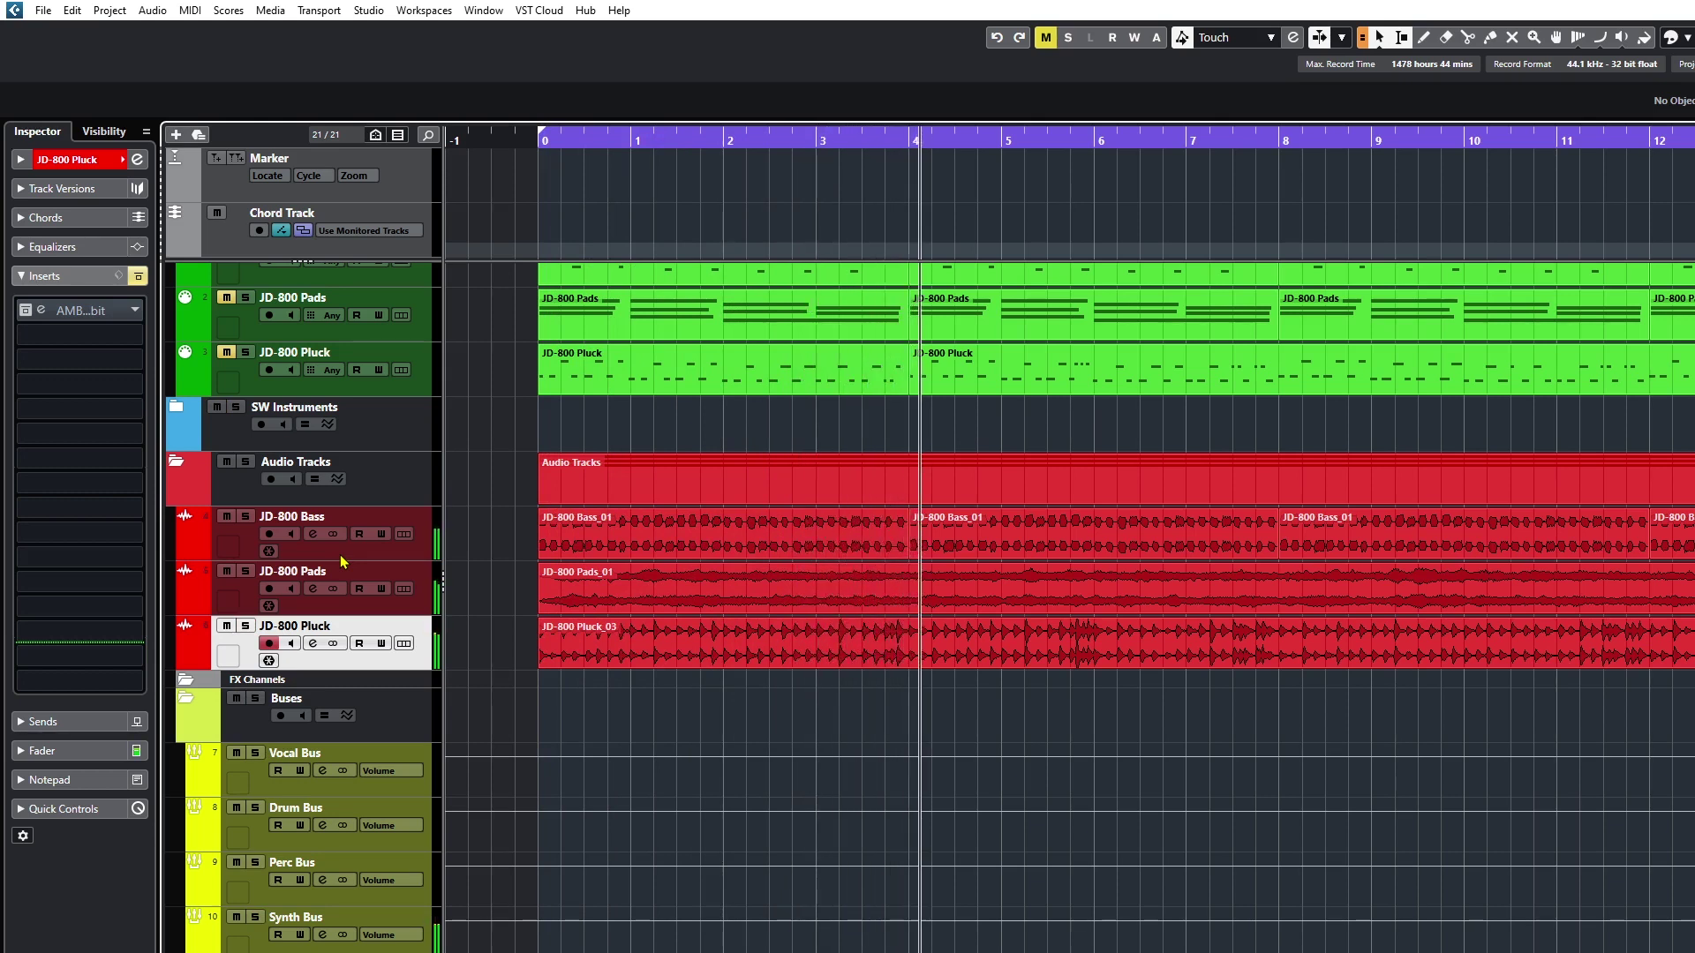
key(space)
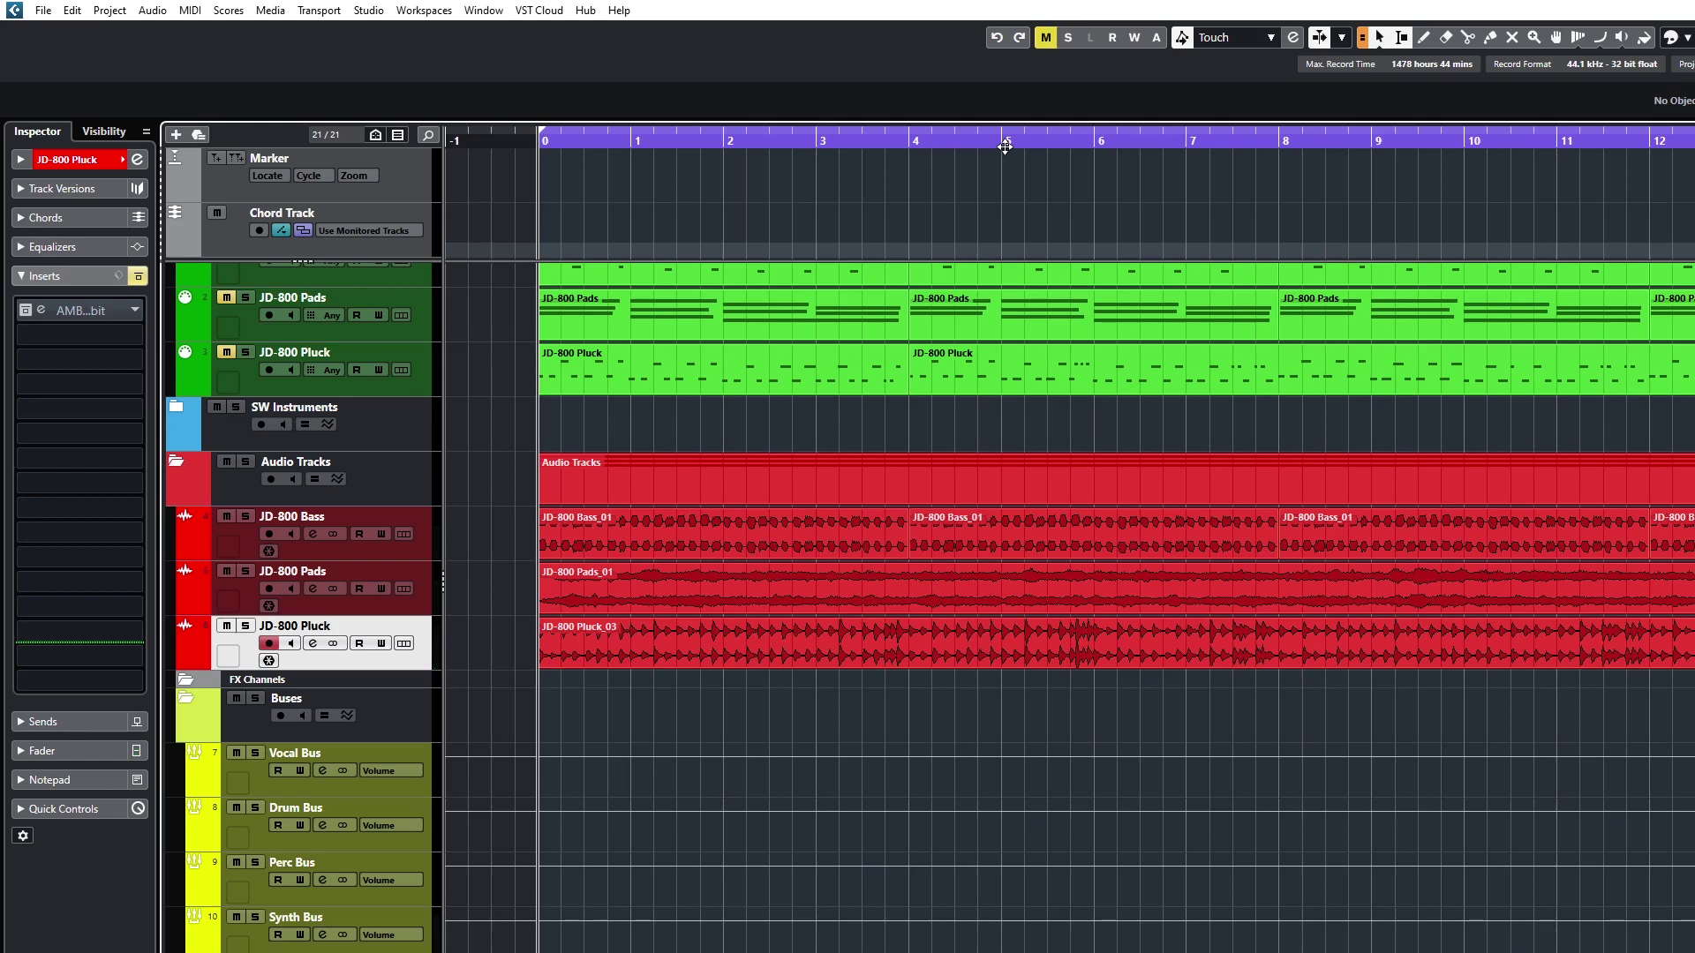
key(space)
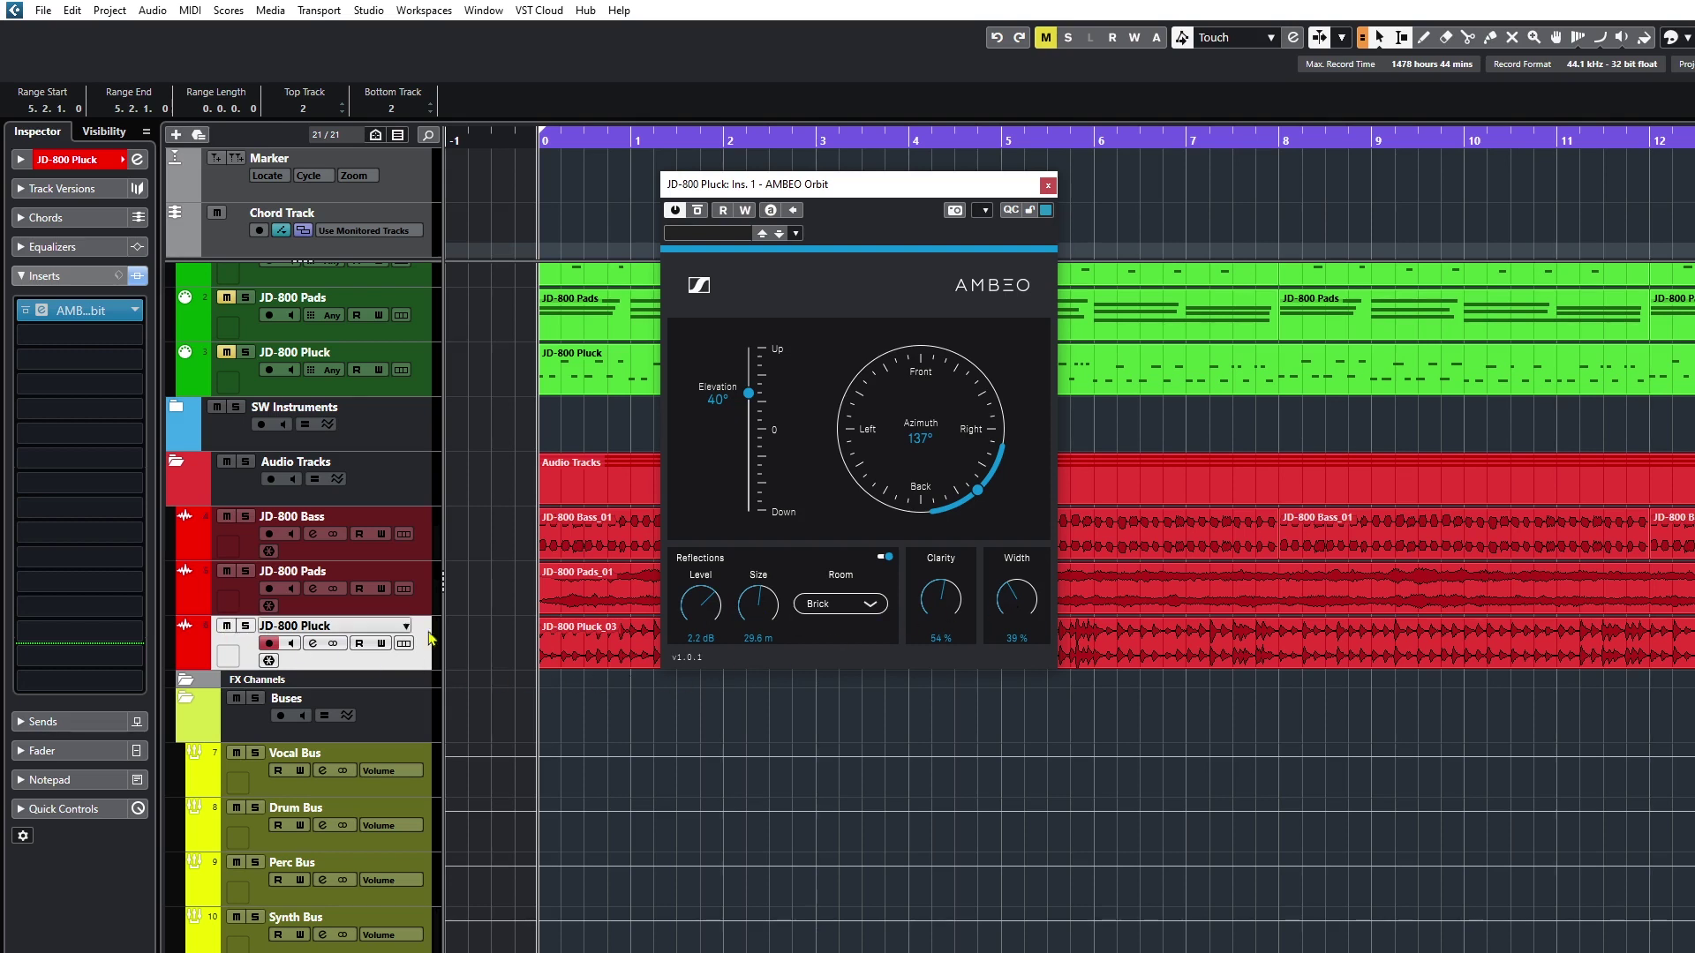
Solo JD-800 Pluck and sweep the AMBEO Orbit azimuth during playback, ending at 32°
key(s)
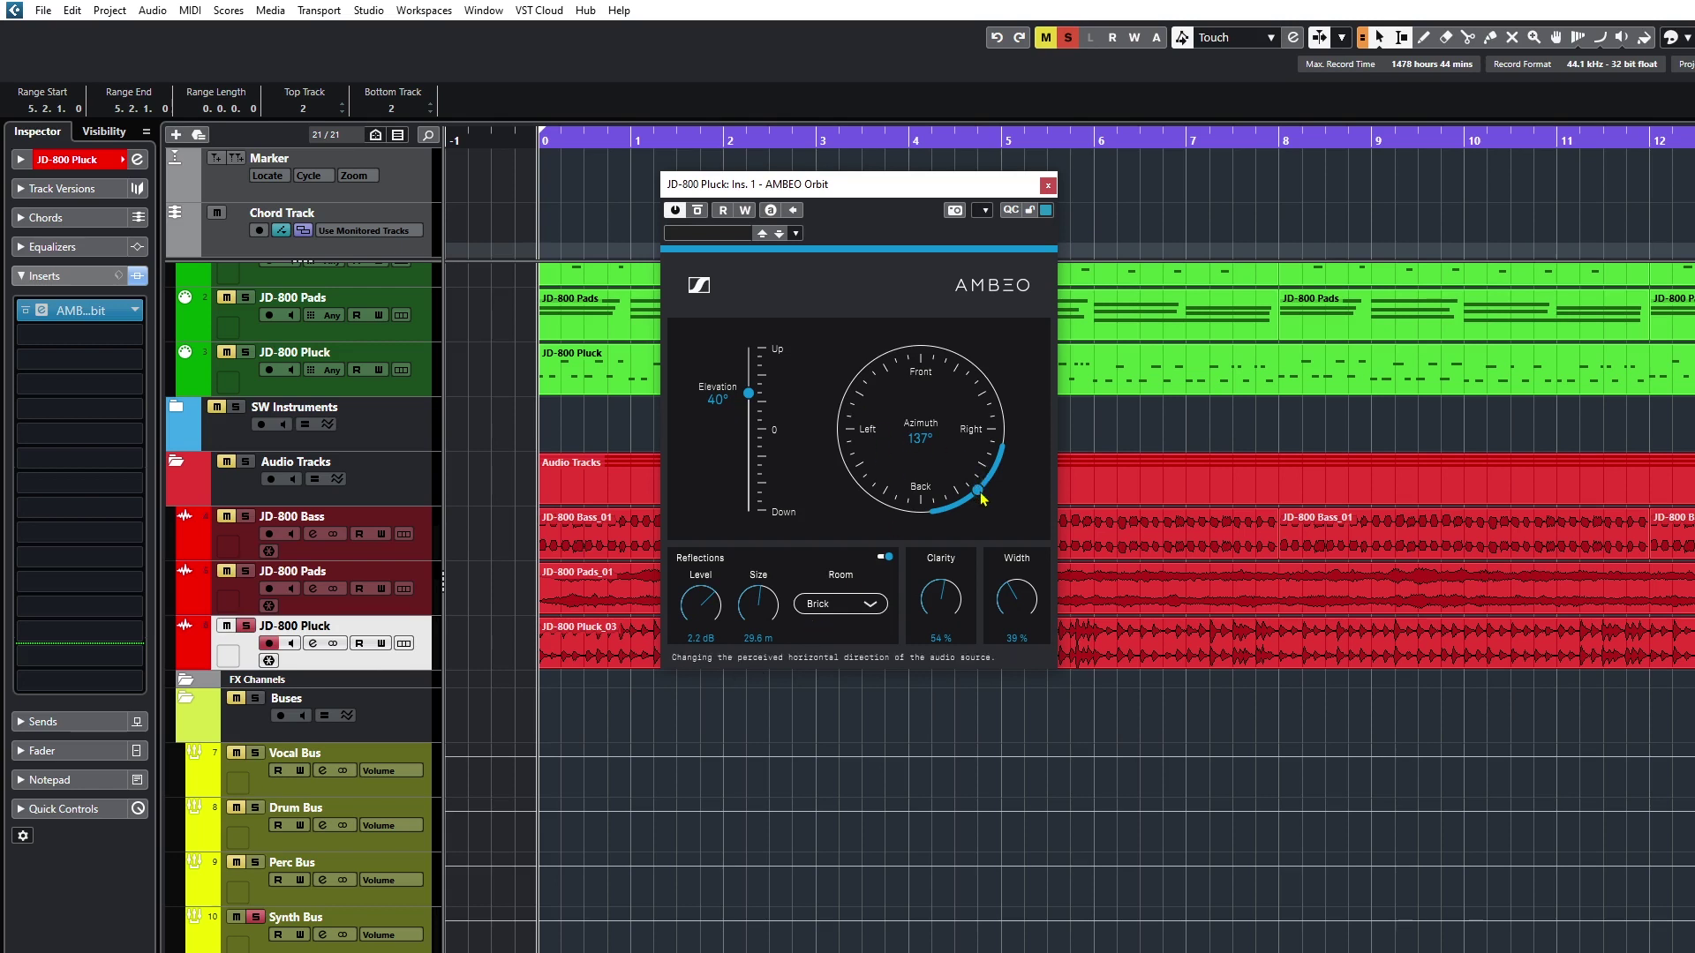
key(space)
drag(982, 499, 865, 413)
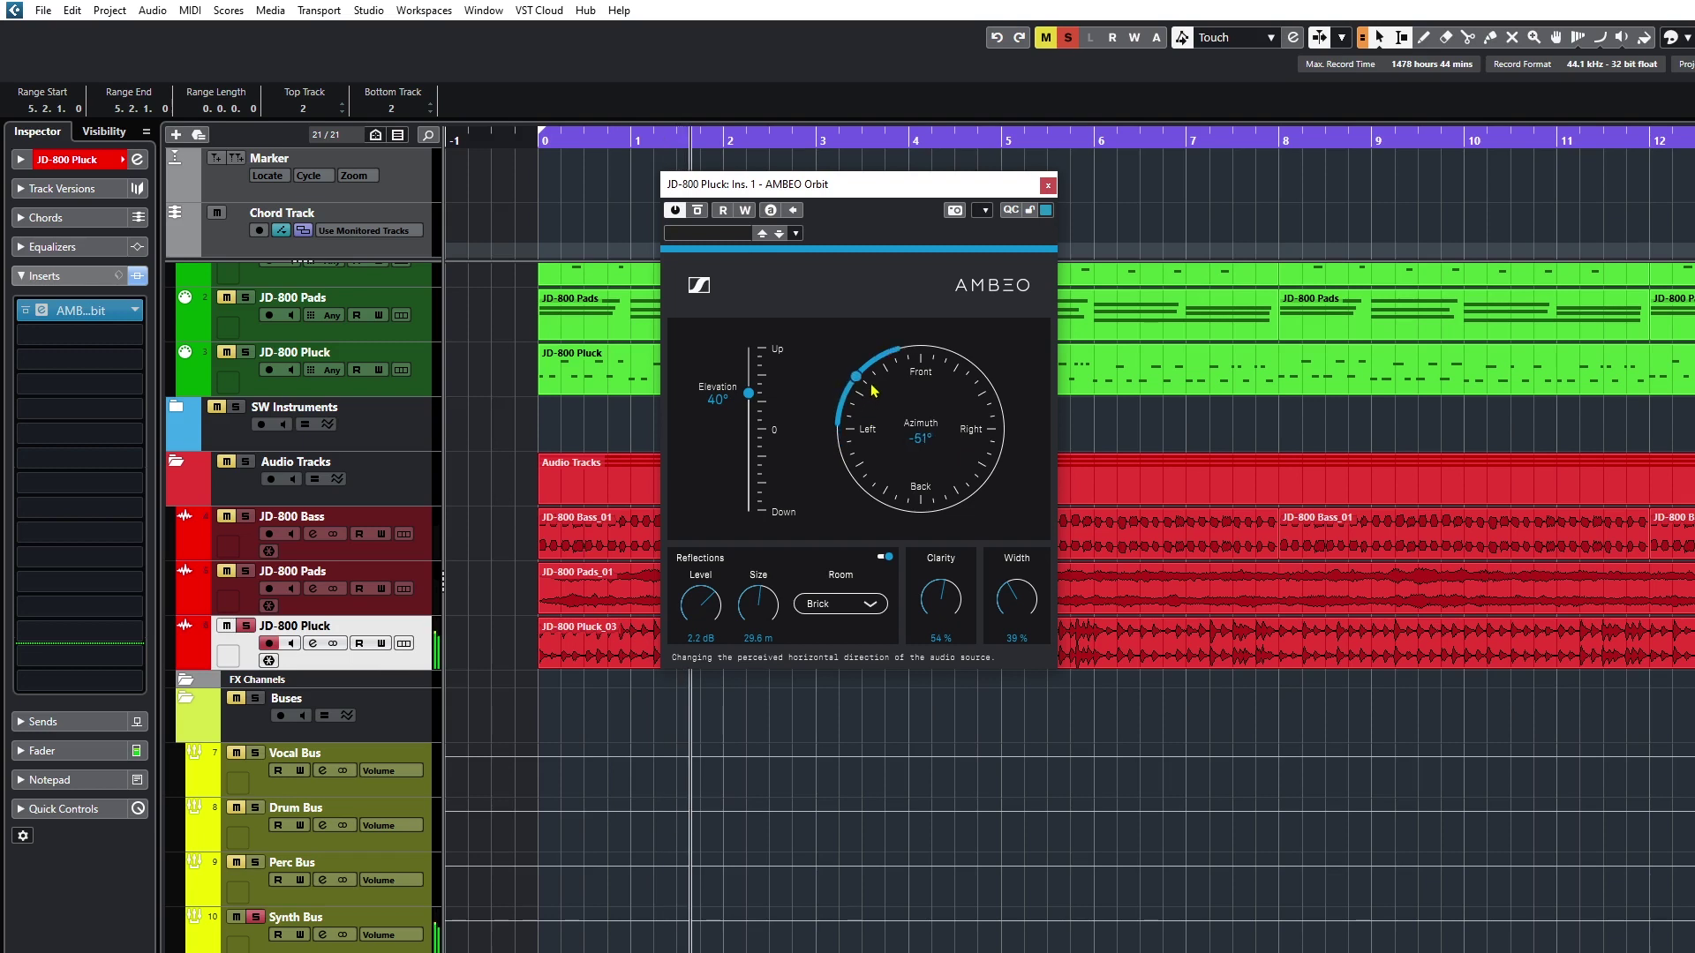
drag(960, 374, 978, 386)
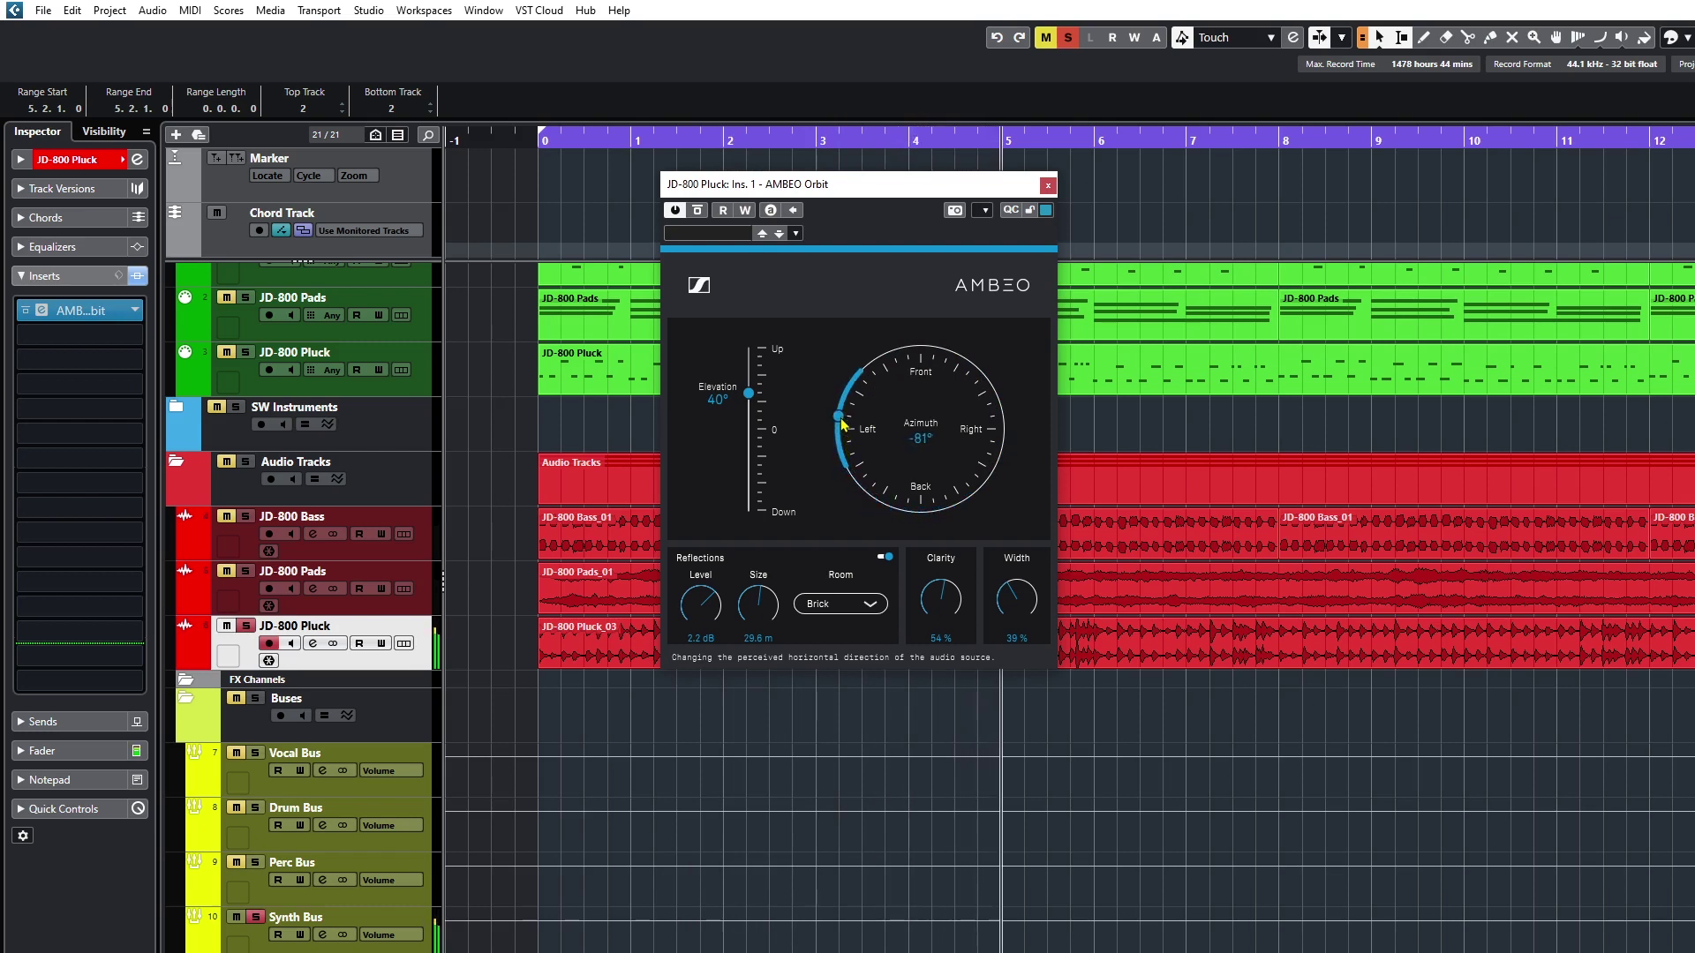
drag(853, 402, 773, 537)
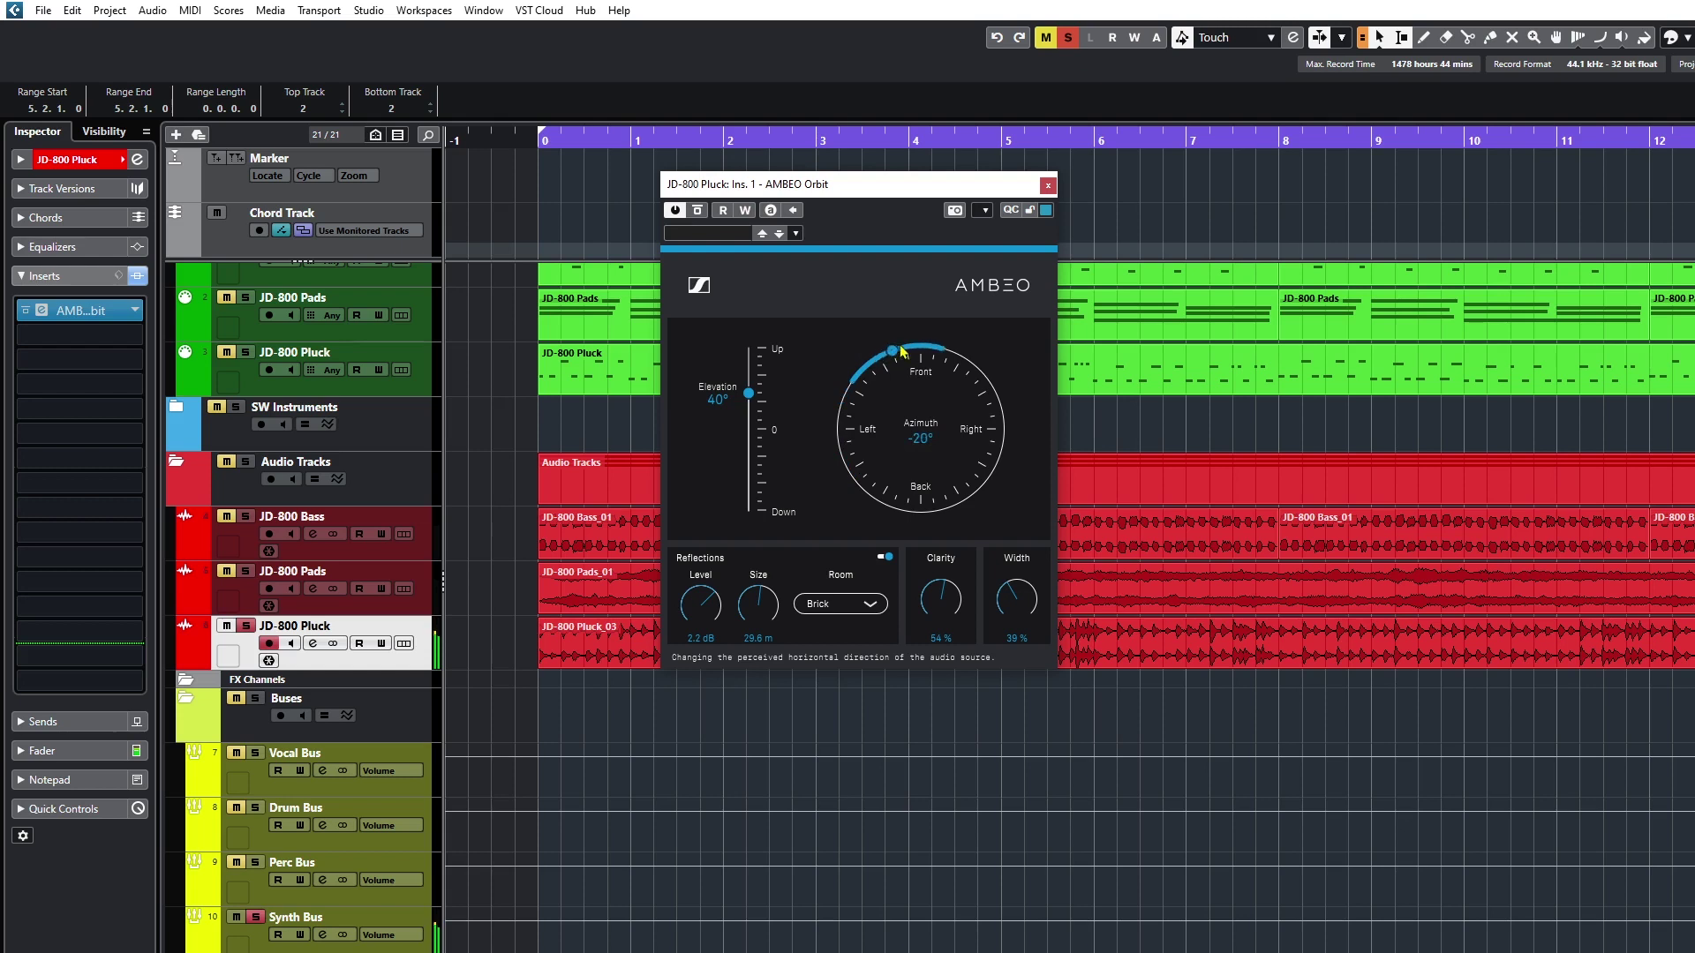
Try the Drapes room material with the reflection room size shrunk to 7.0 m
click(880, 604)
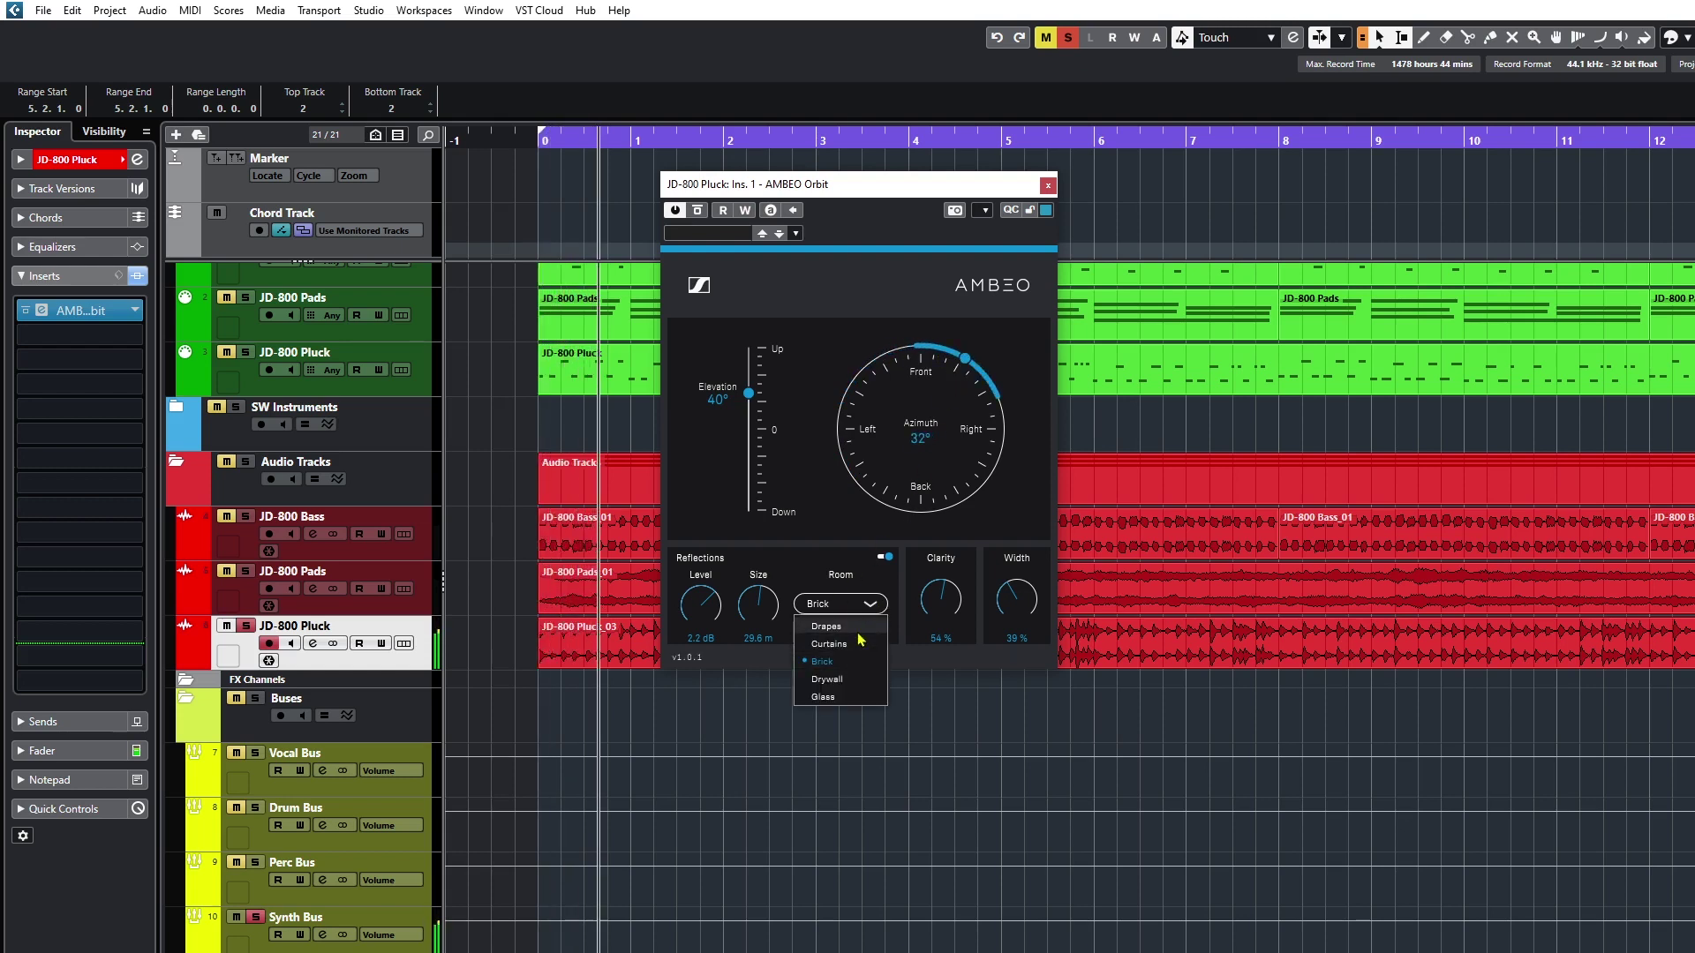
click(856, 637)
drag(757, 604, 755, 722)
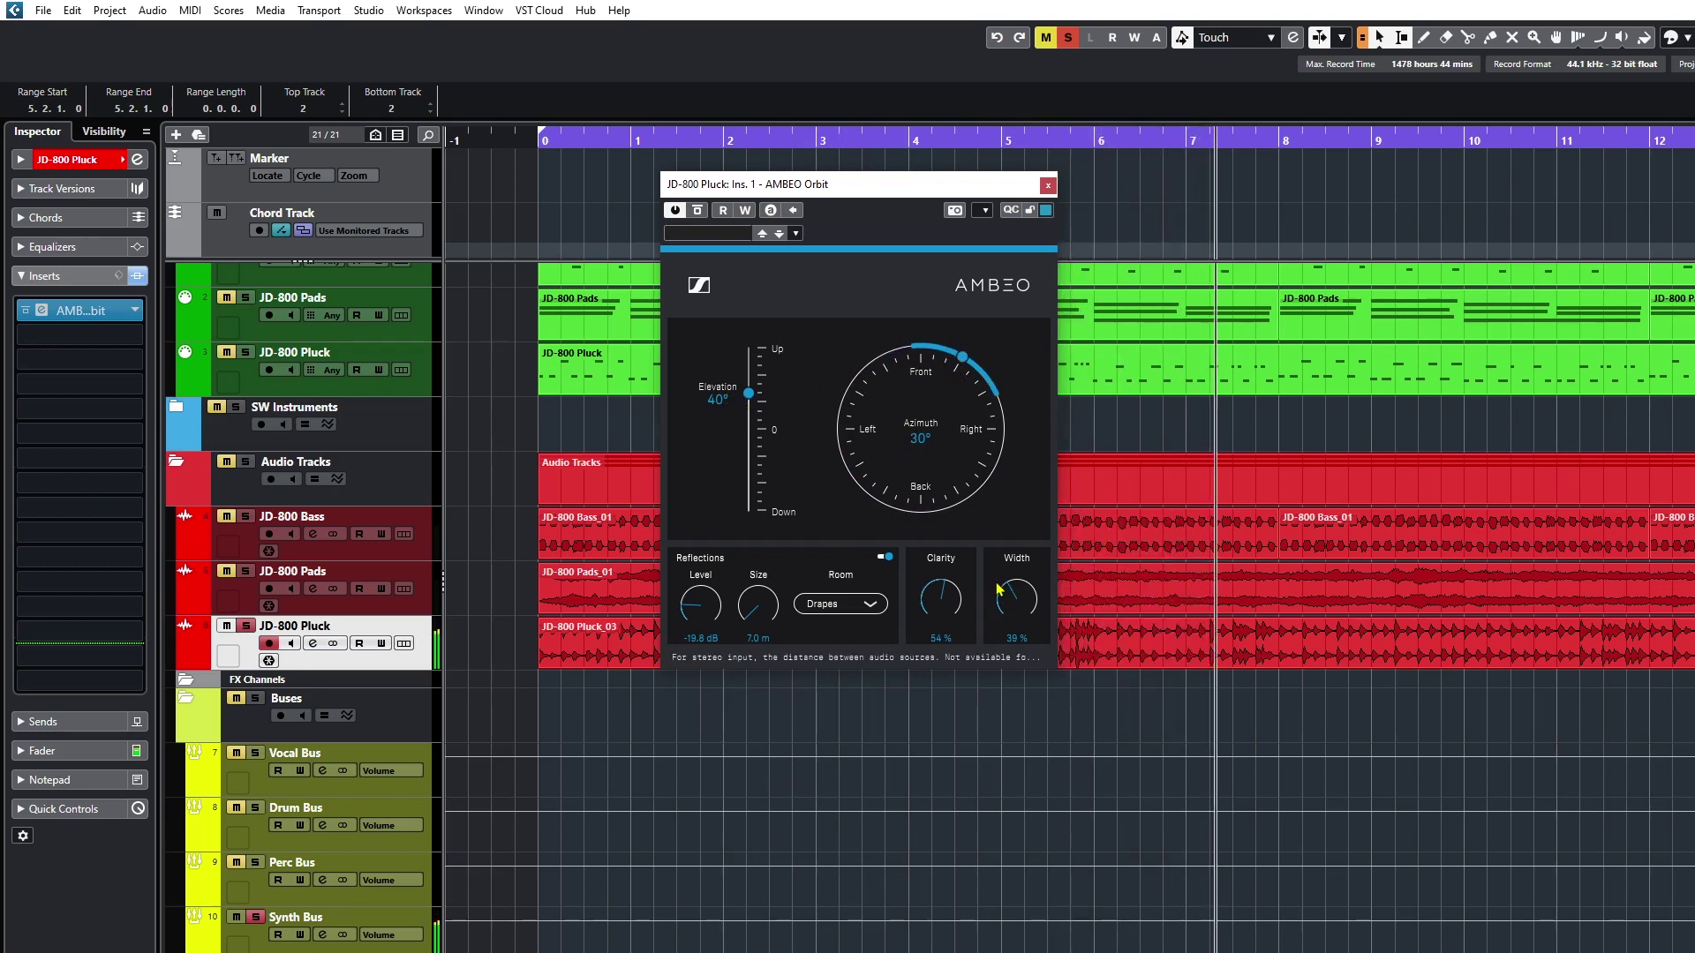
Try Drywall, then settle on Glass with 3.0 dB reflection level and 34.0 m size
click(825, 607)
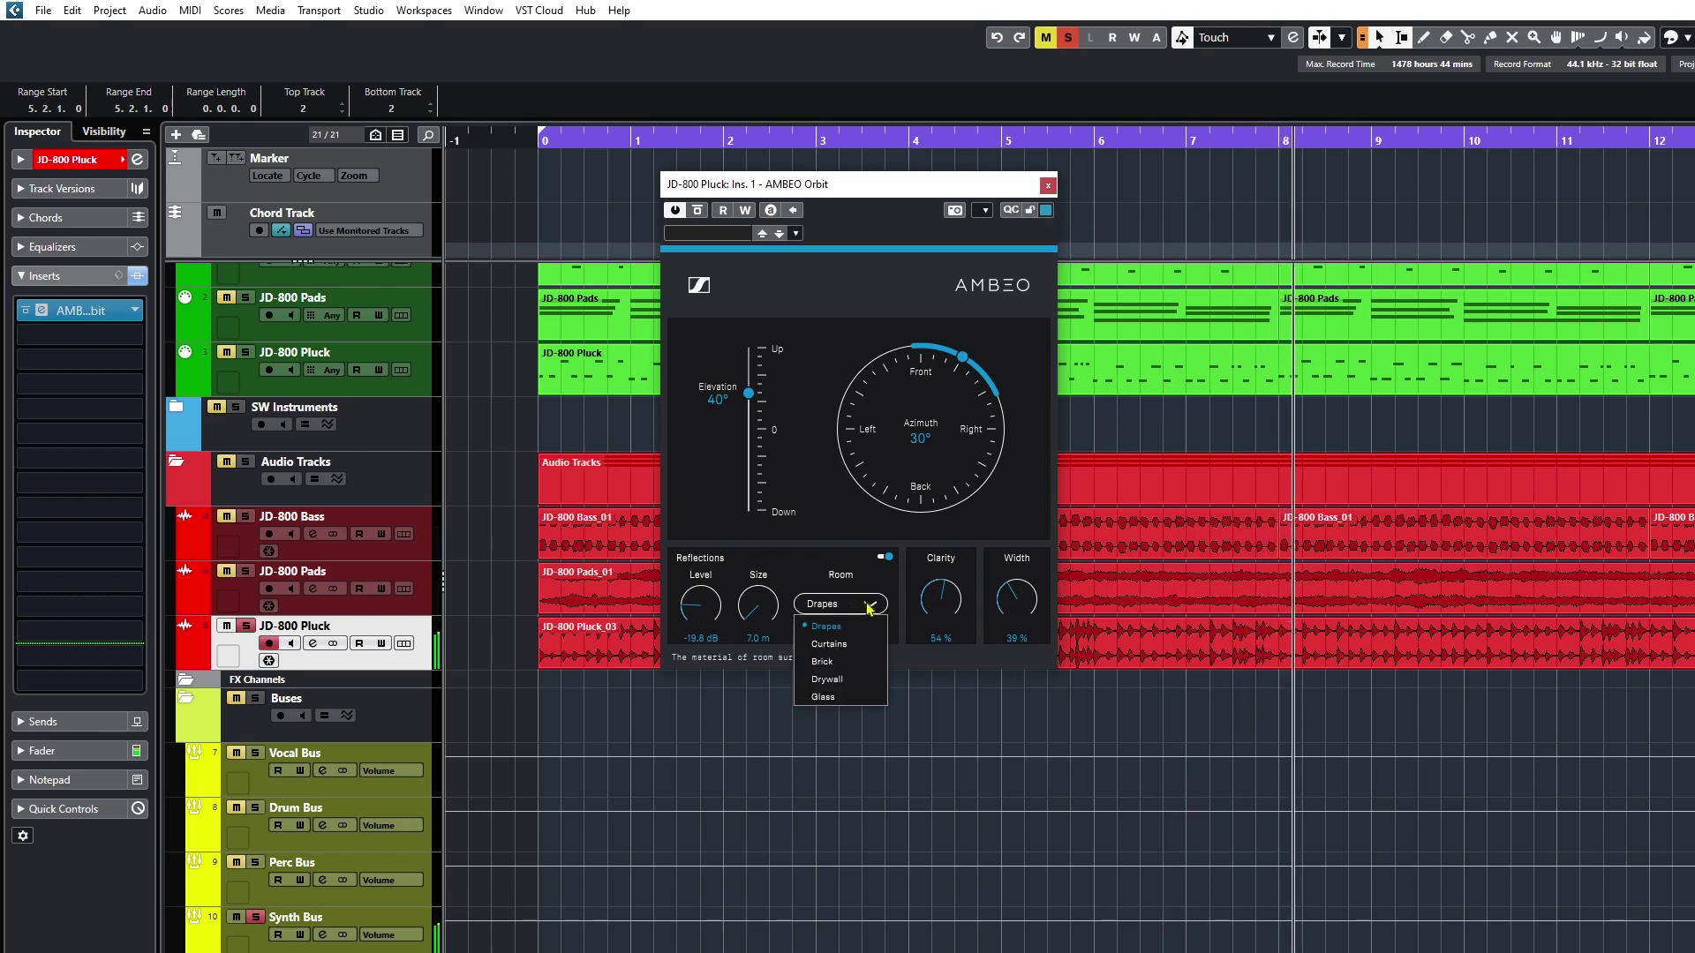
click(852, 680)
drag(706, 603, 766, 498)
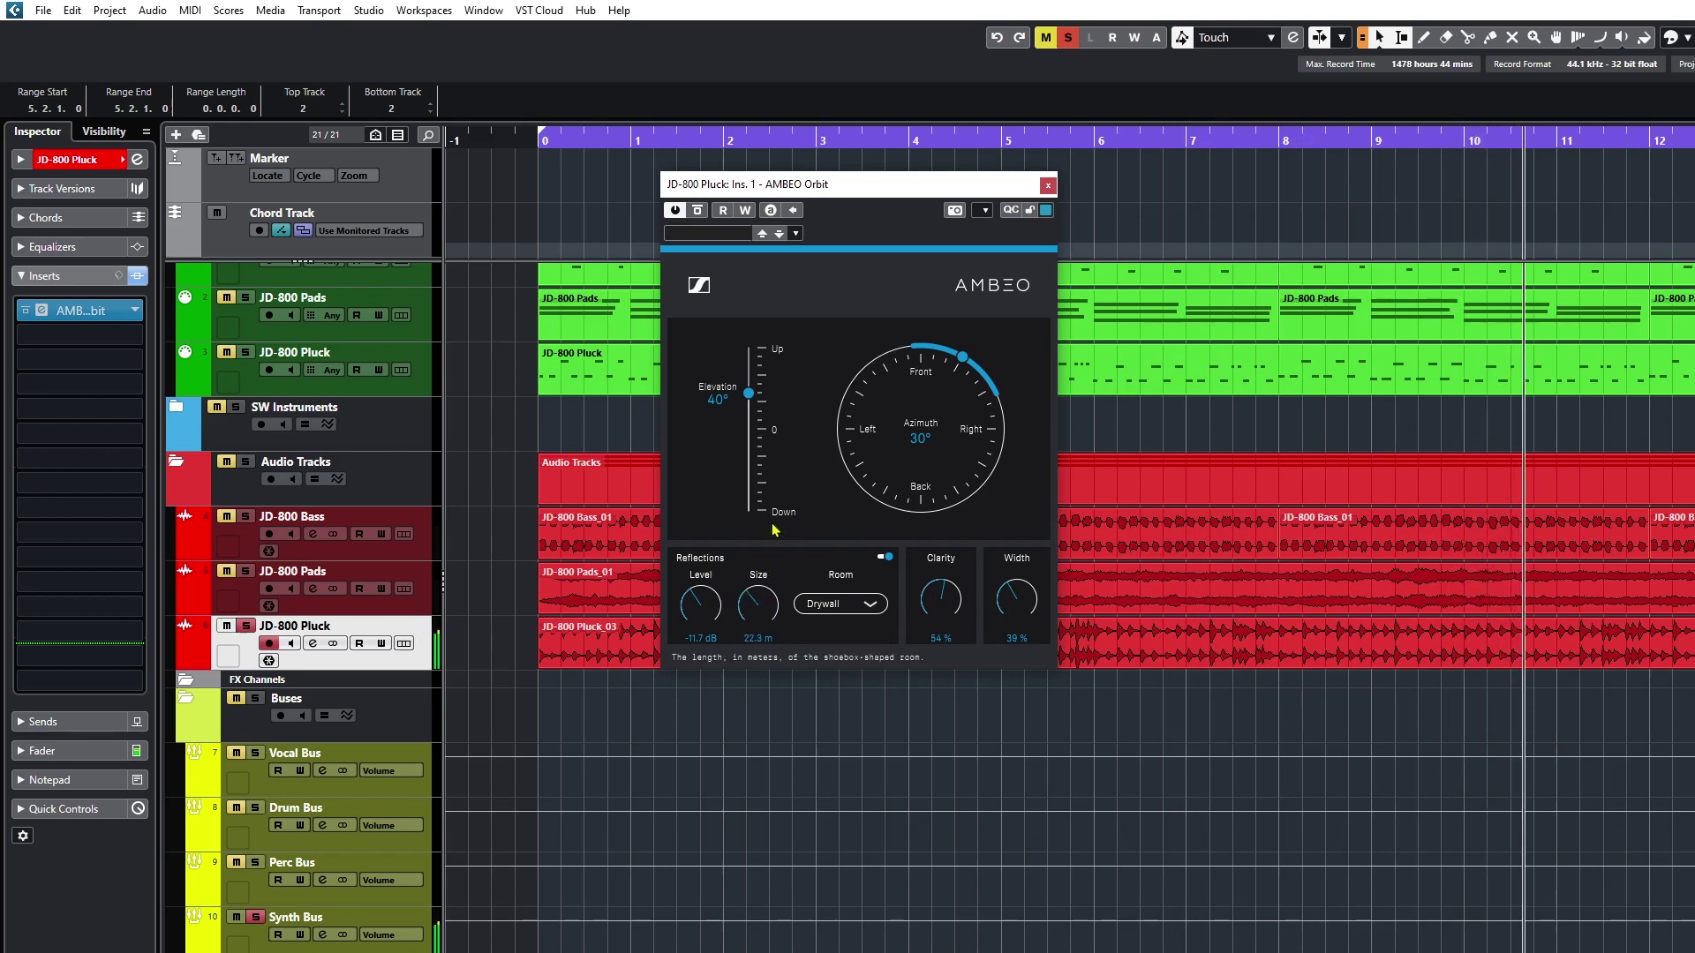
click(853, 603)
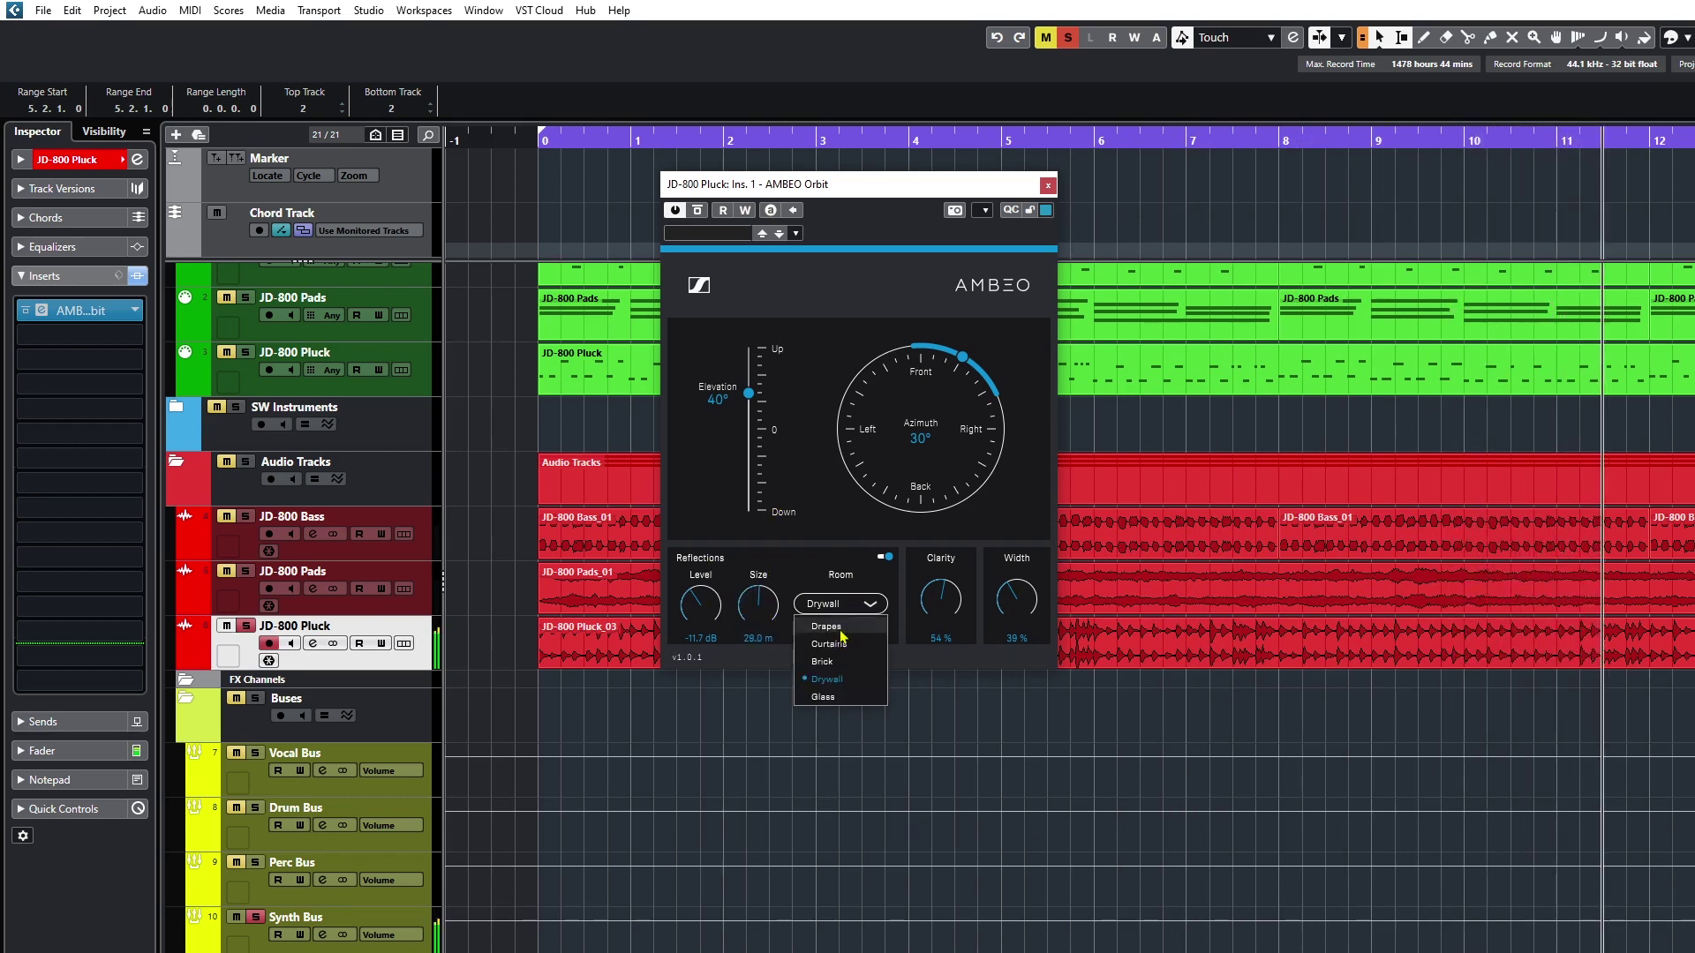
click(825, 691)
drag(711, 560, 711, 540)
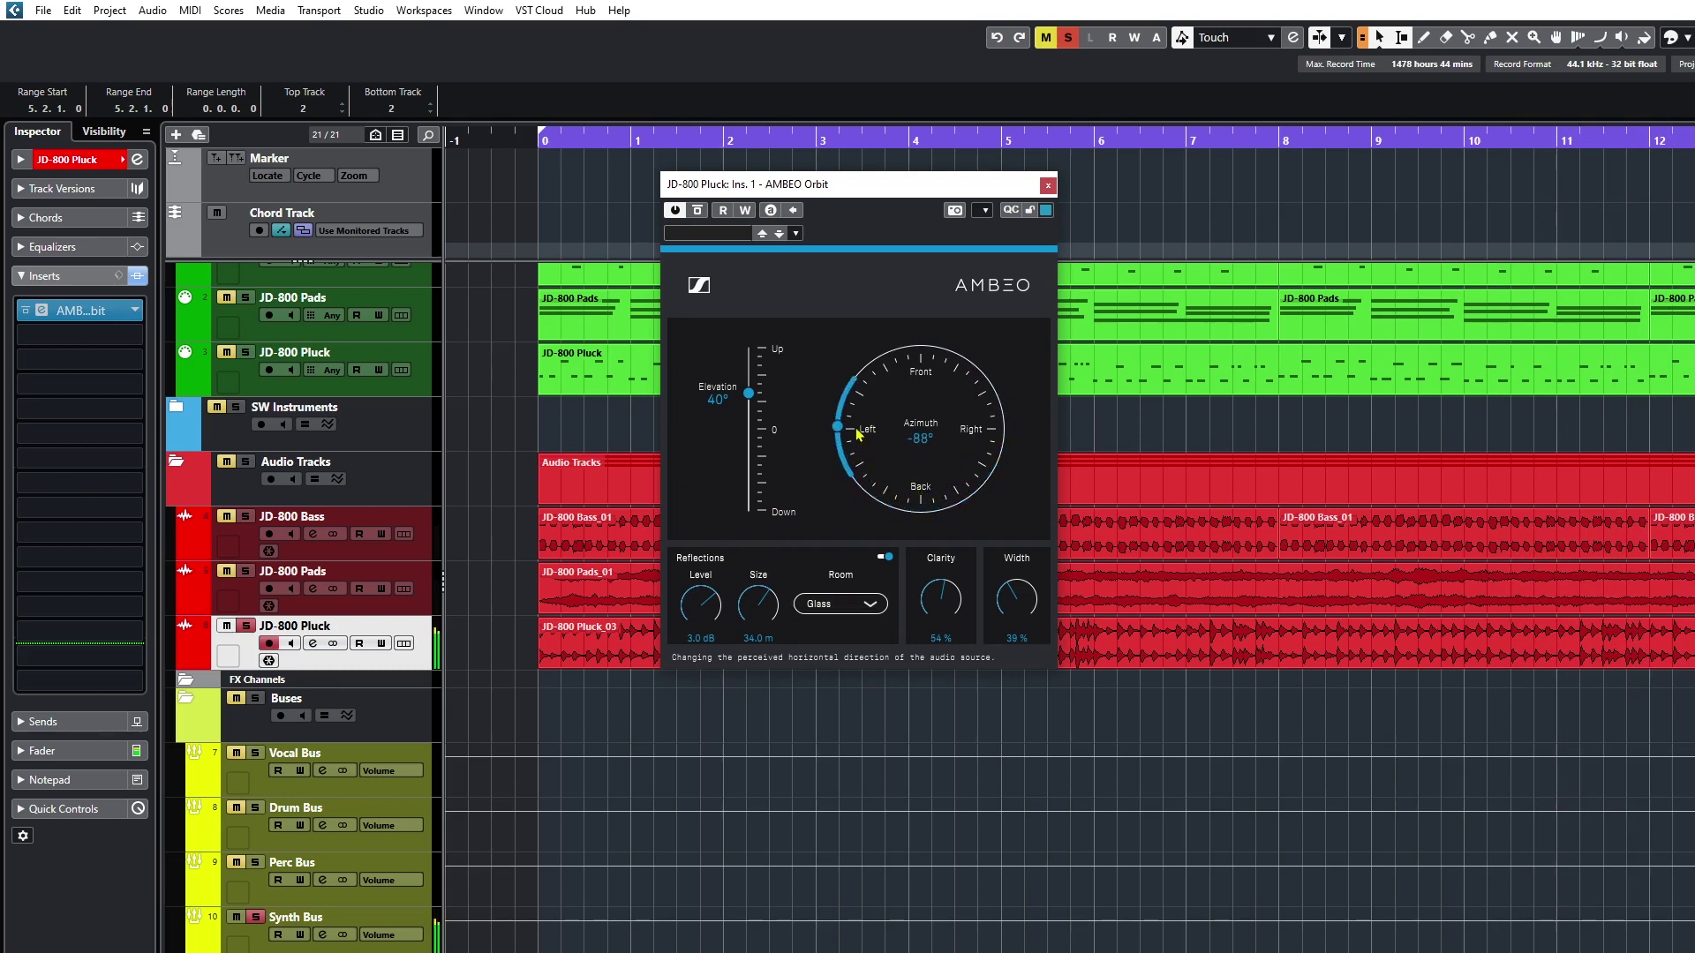
During playback, switch the room to Brick, sweep azimuth to -55° and set width to 54%
drag(863, 406, 910, 347)
key(space)
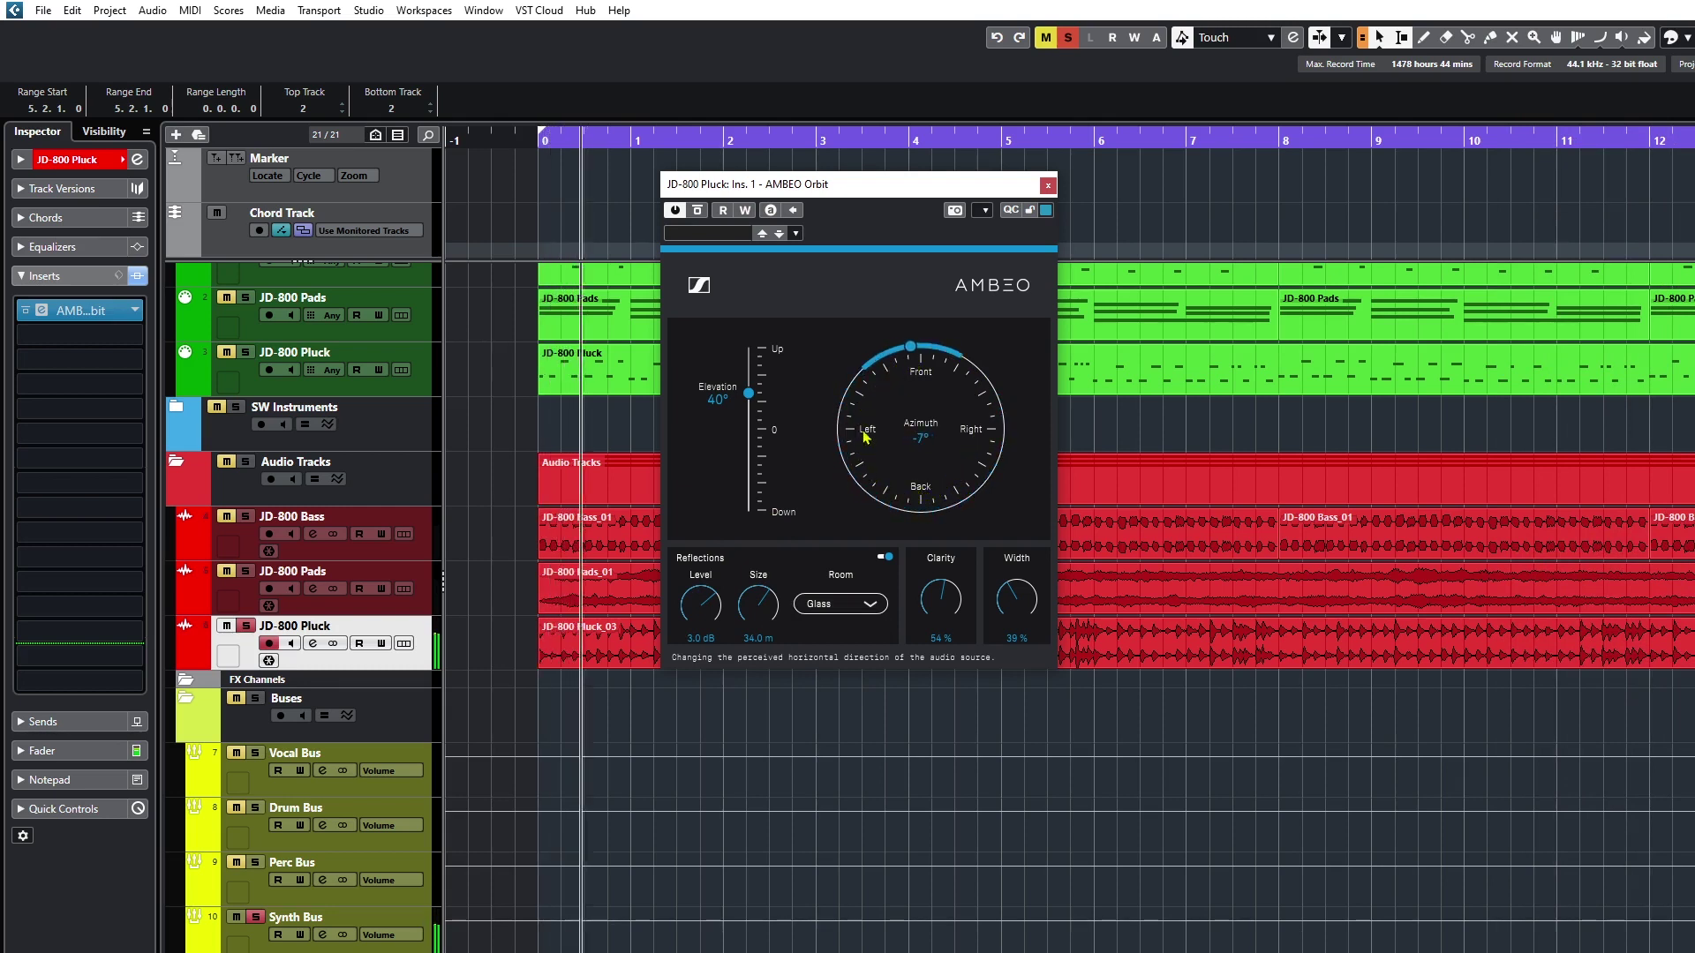
click(826, 602)
click(819, 663)
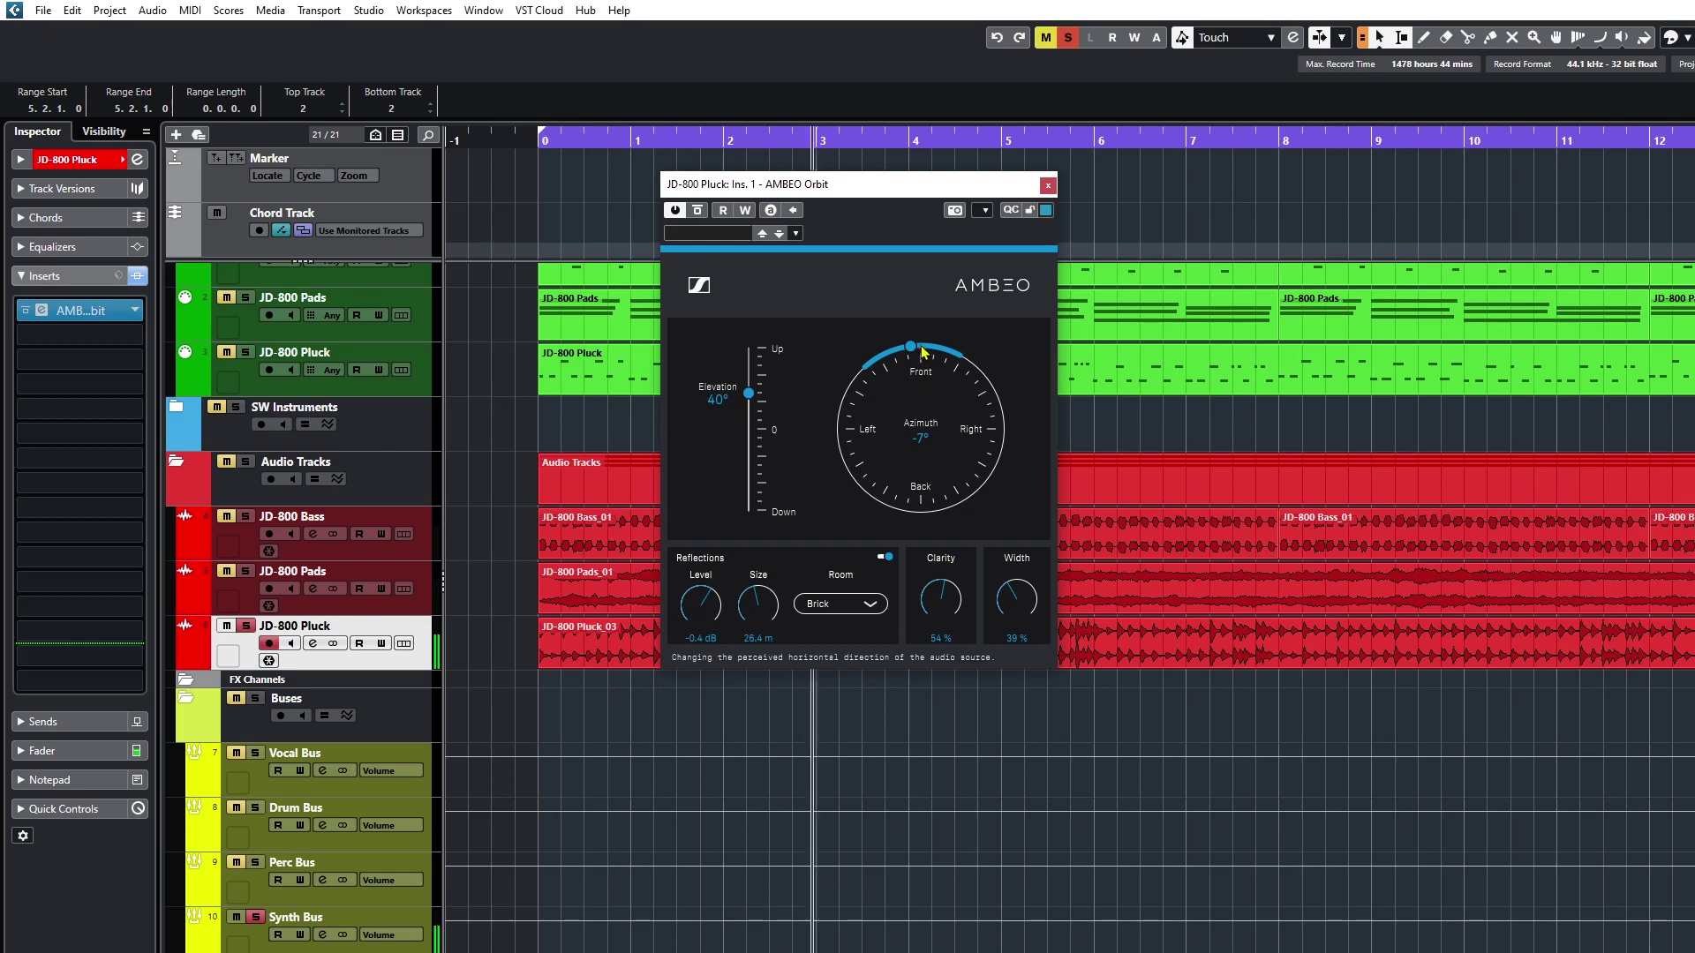
drag(970, 455, 1007, 450)
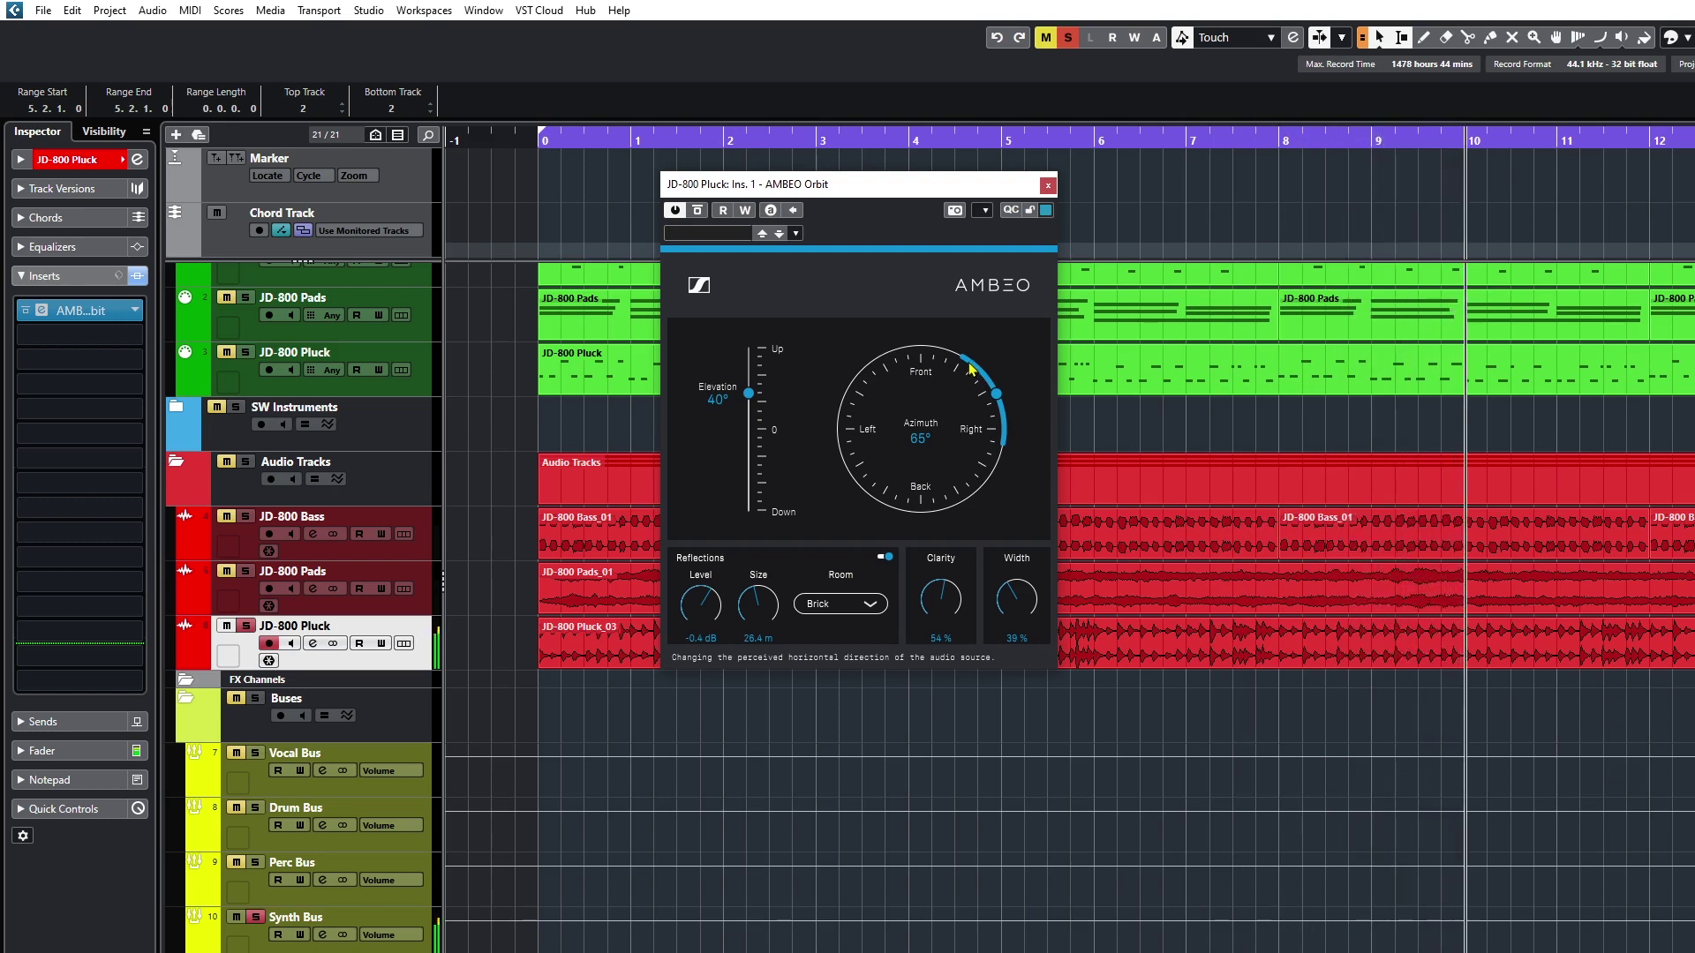
drag(1017, 588, 1021, 483)
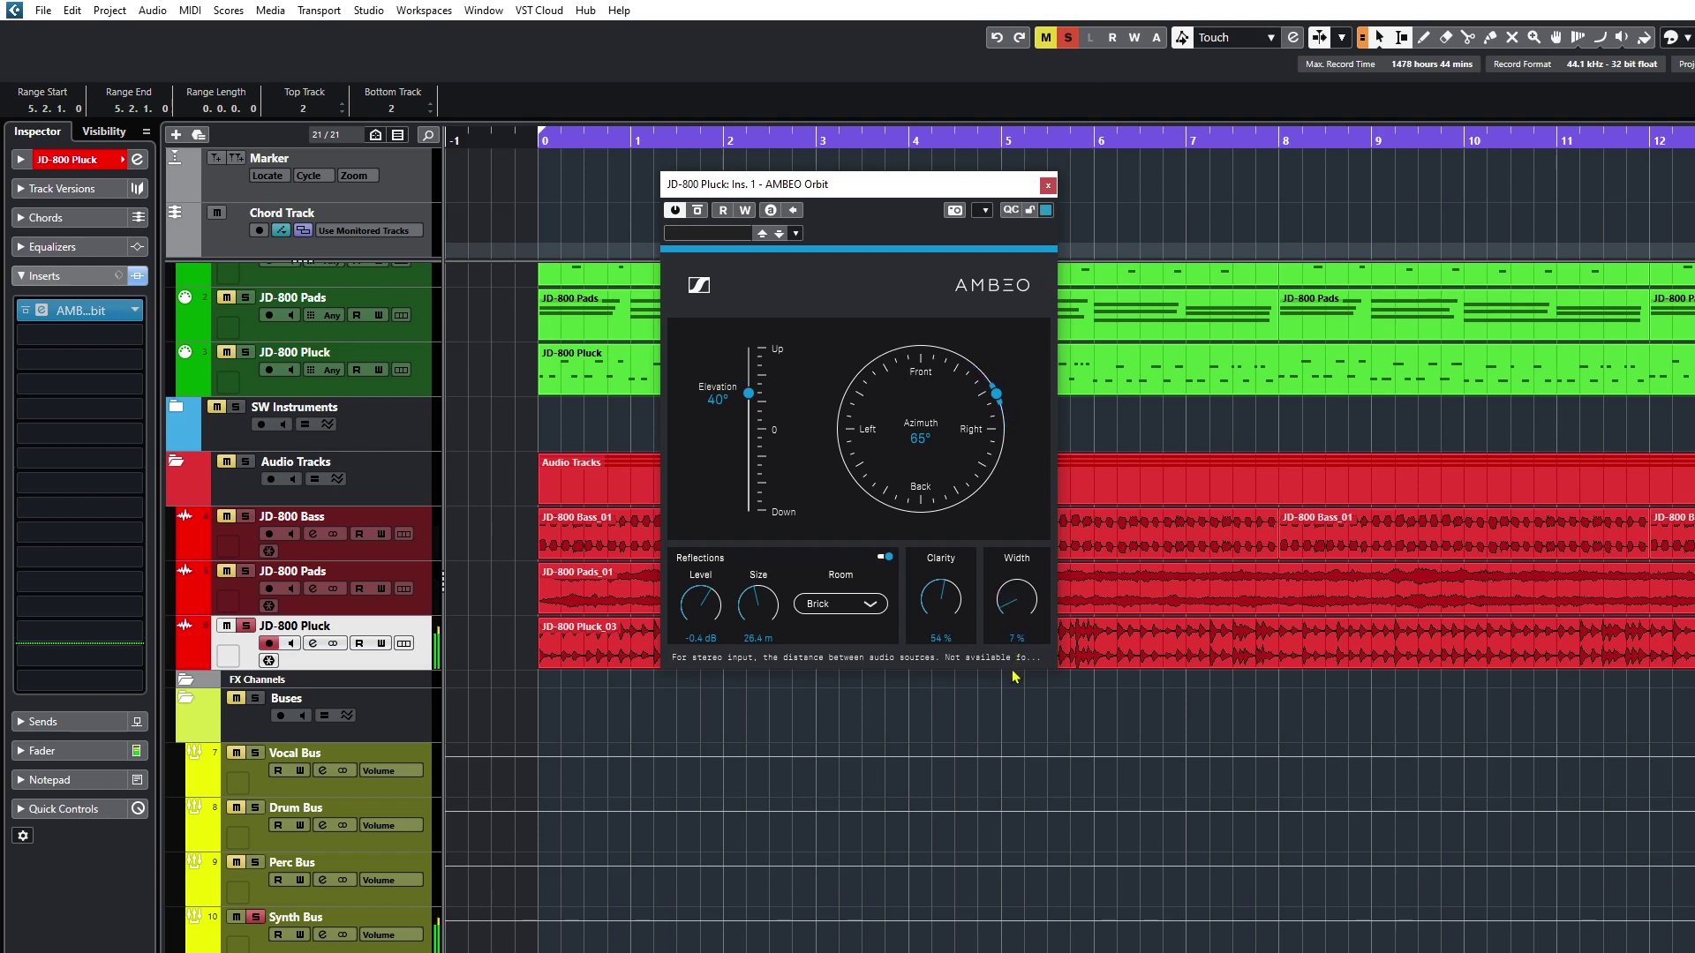
drag(998, 397, 875, 501)
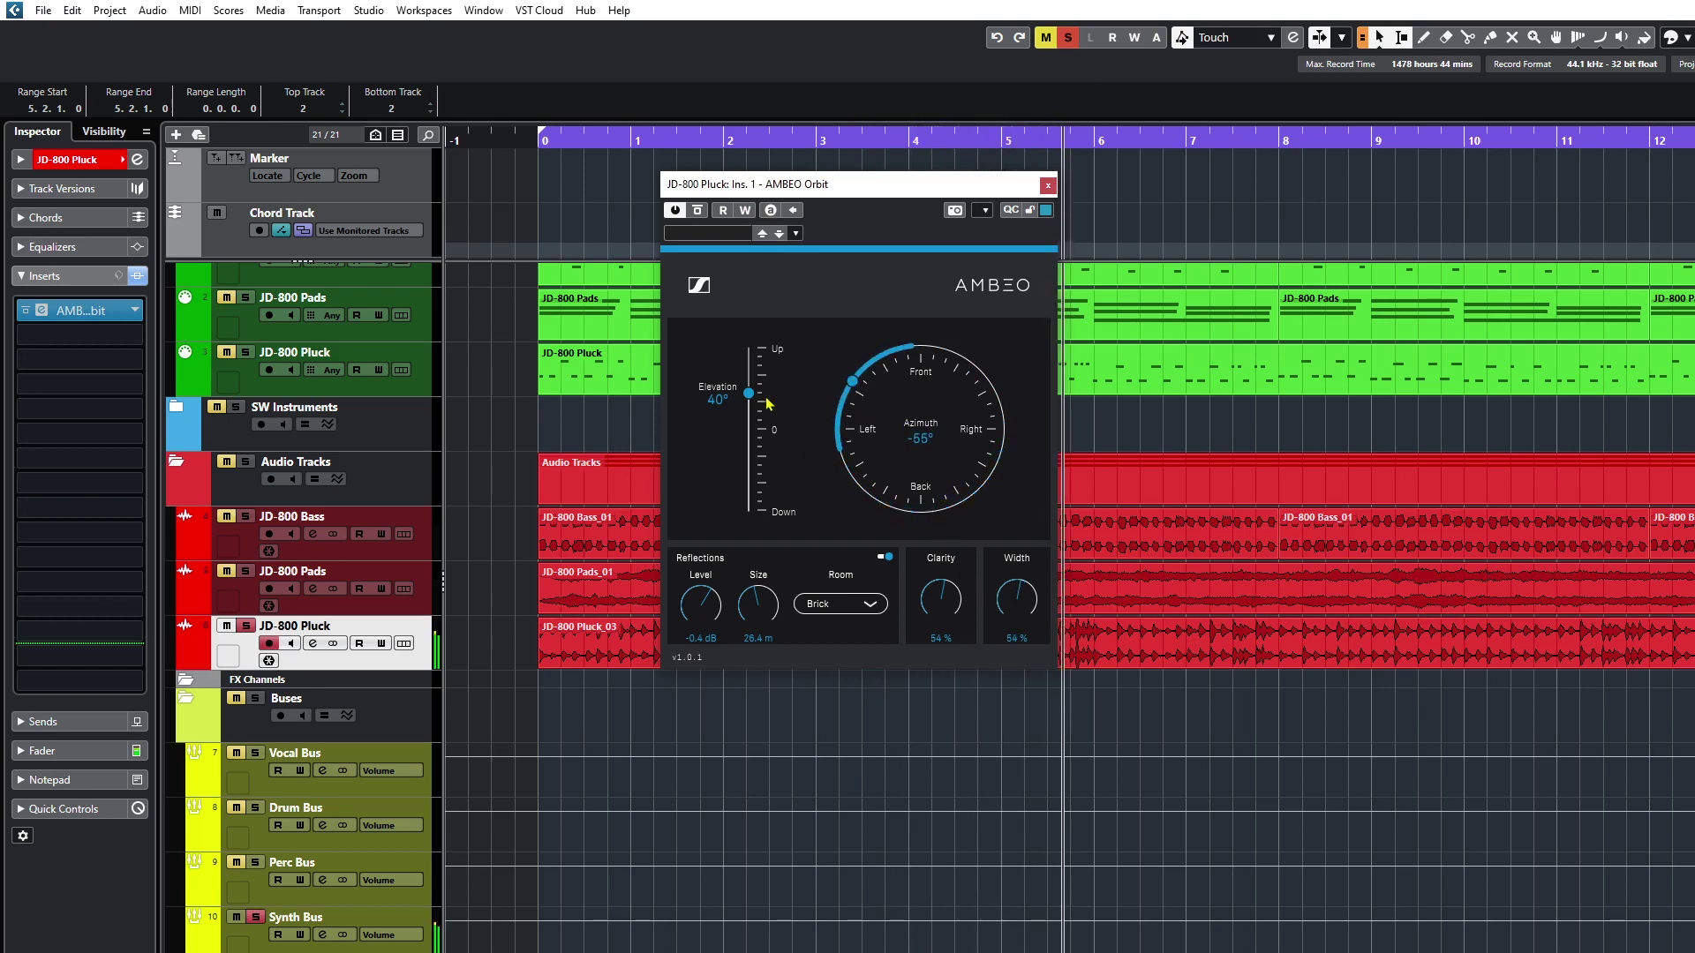
Sweep the elevation up and down to settle at 18°, then turn azimuth to -41°
drag(750, 393, 756, 510)
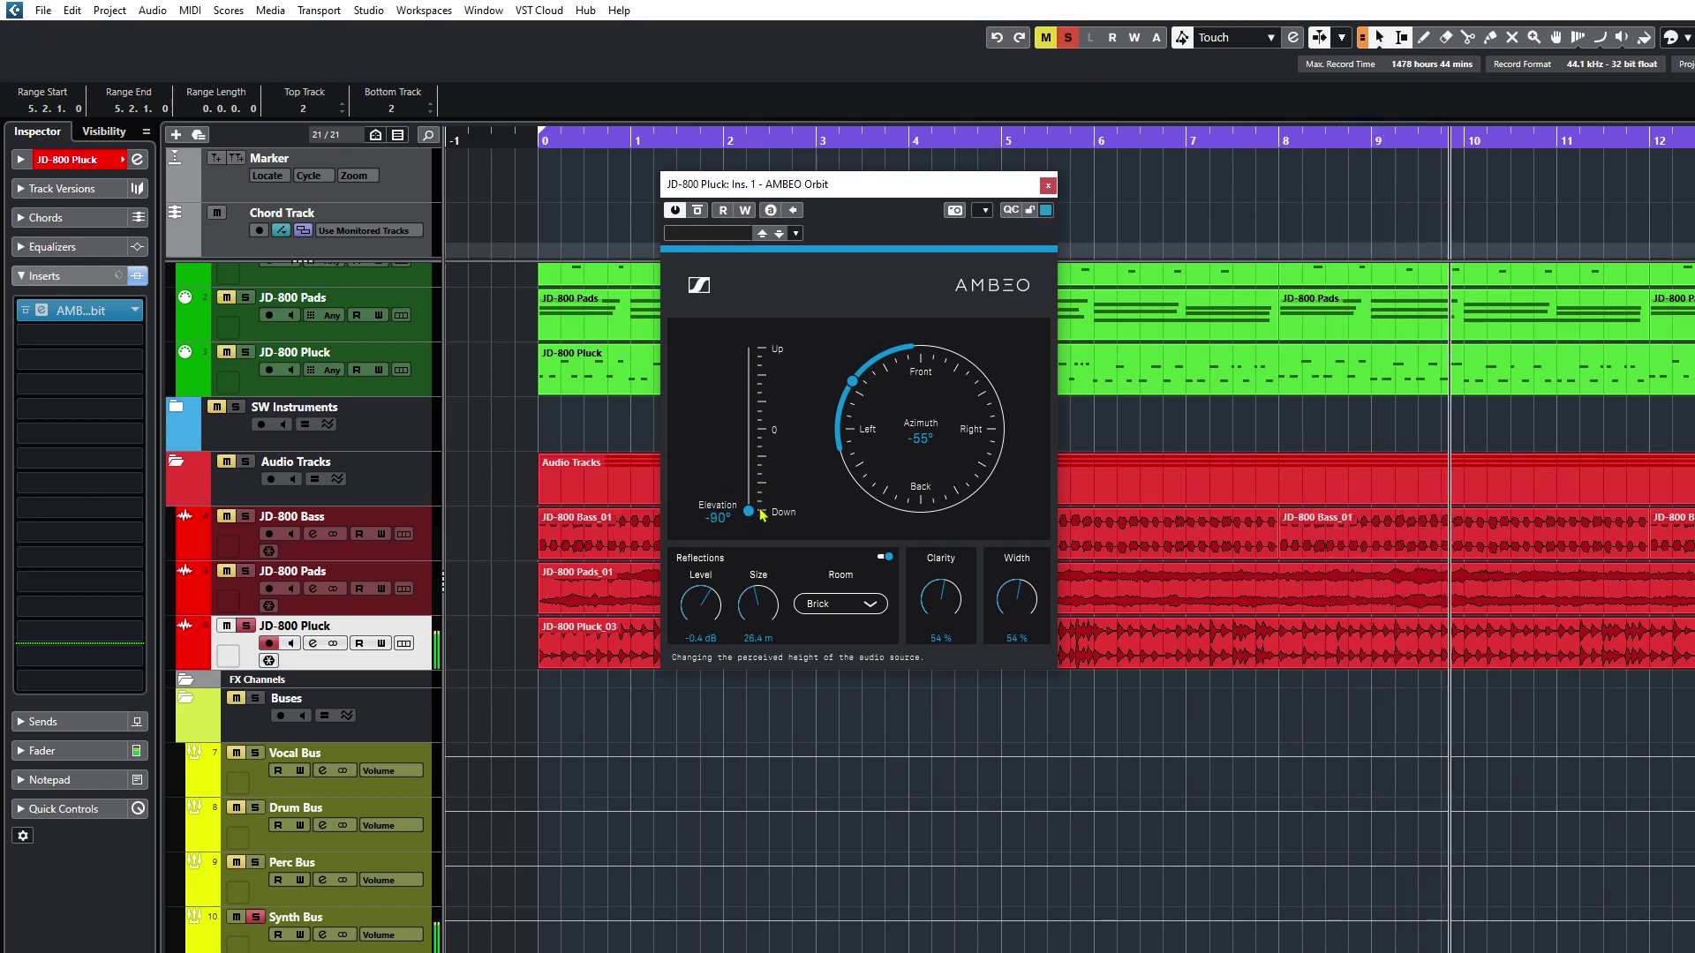
drag(852, 381, 749, 413)
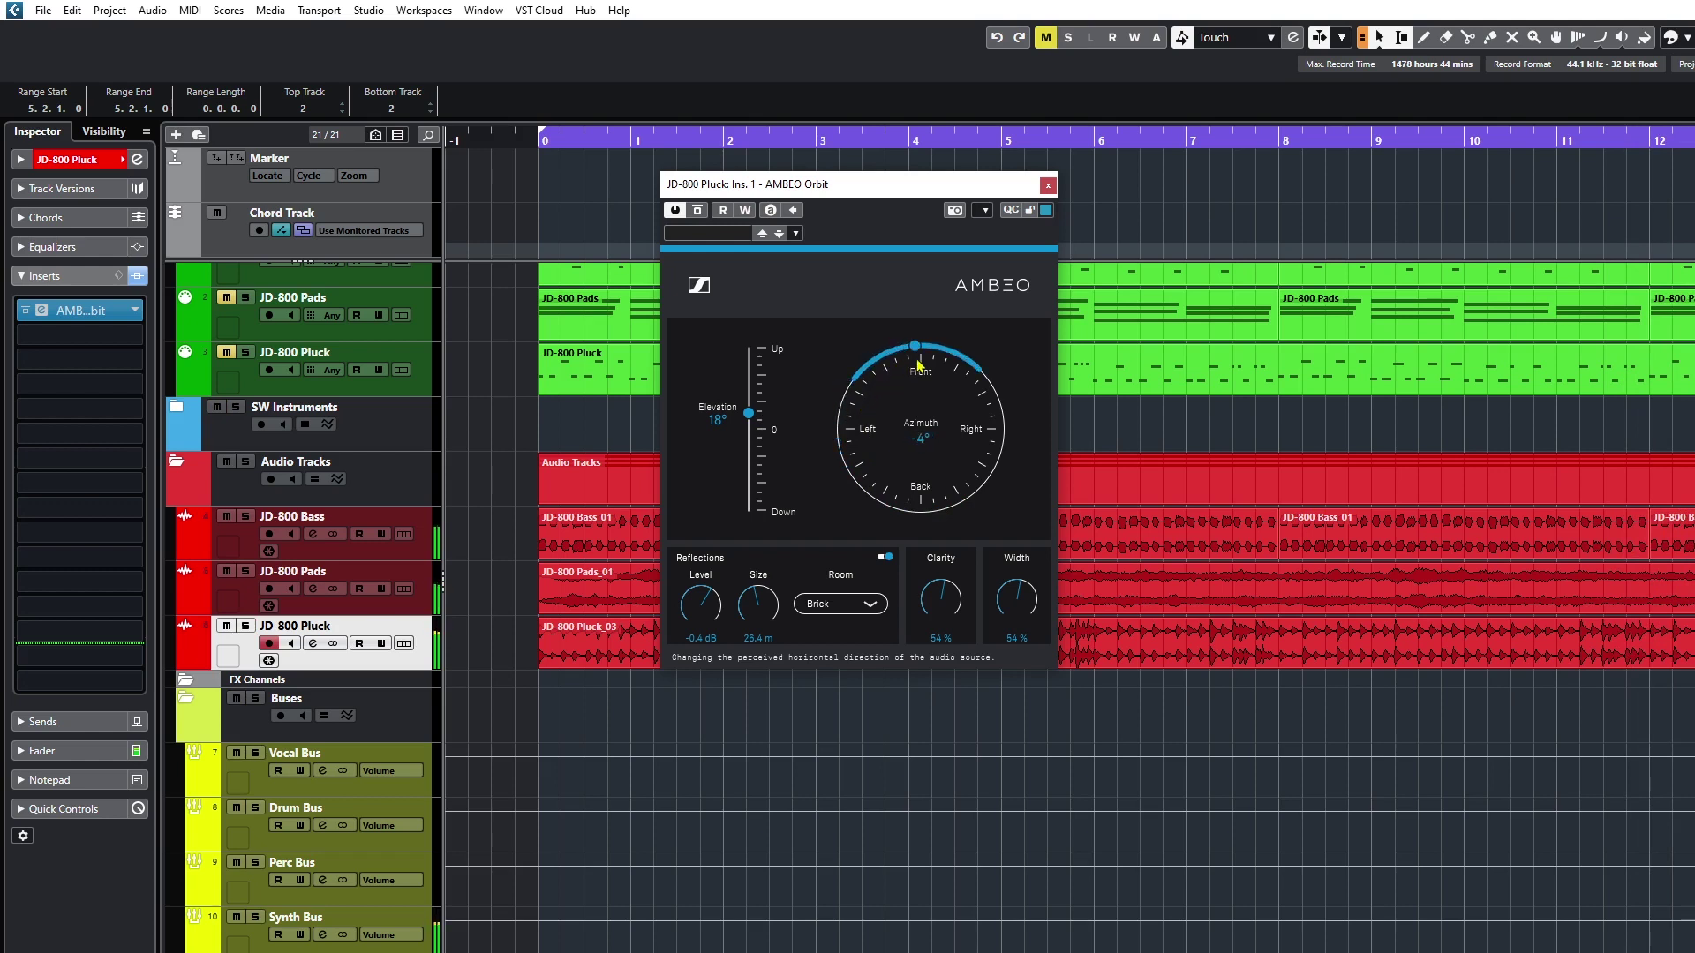
drag(949, 383, 865, 498)
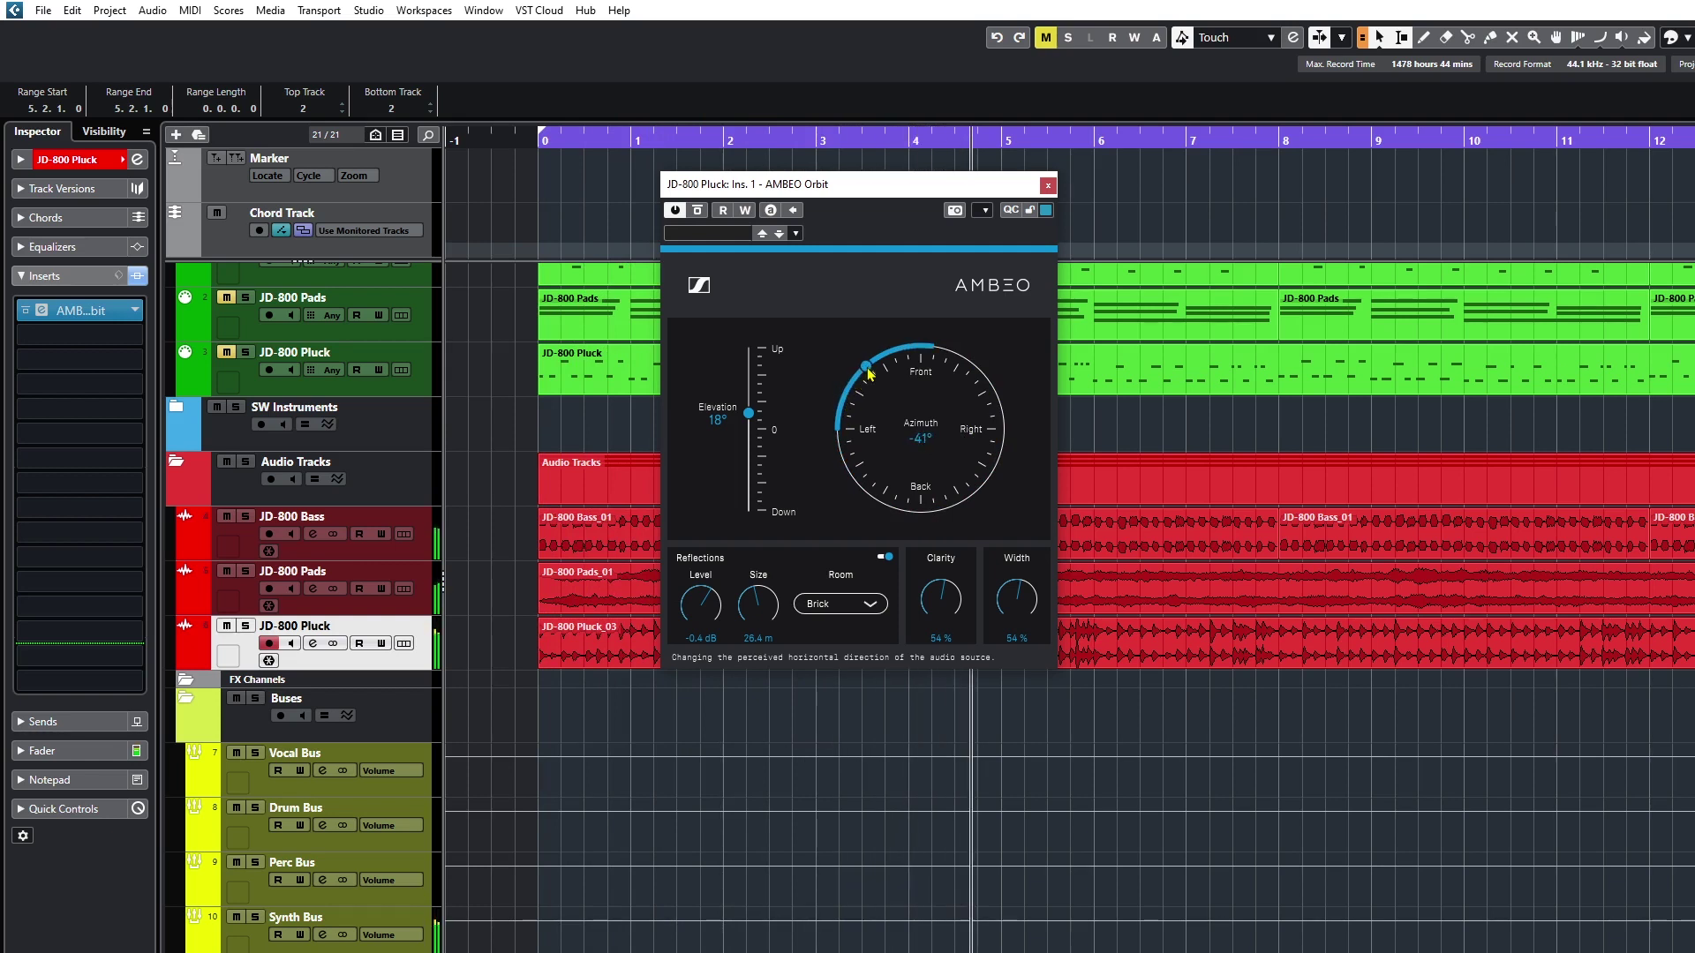
Record azimuth and width automation during playback, then reposition the plugin window and replay it
drag(885, 367, 1004, 435)
mouse_move(1020, 604)
mouse_down()
mouse_move(1014, 685)
mouse_move(1016, 616)
mouse_up()
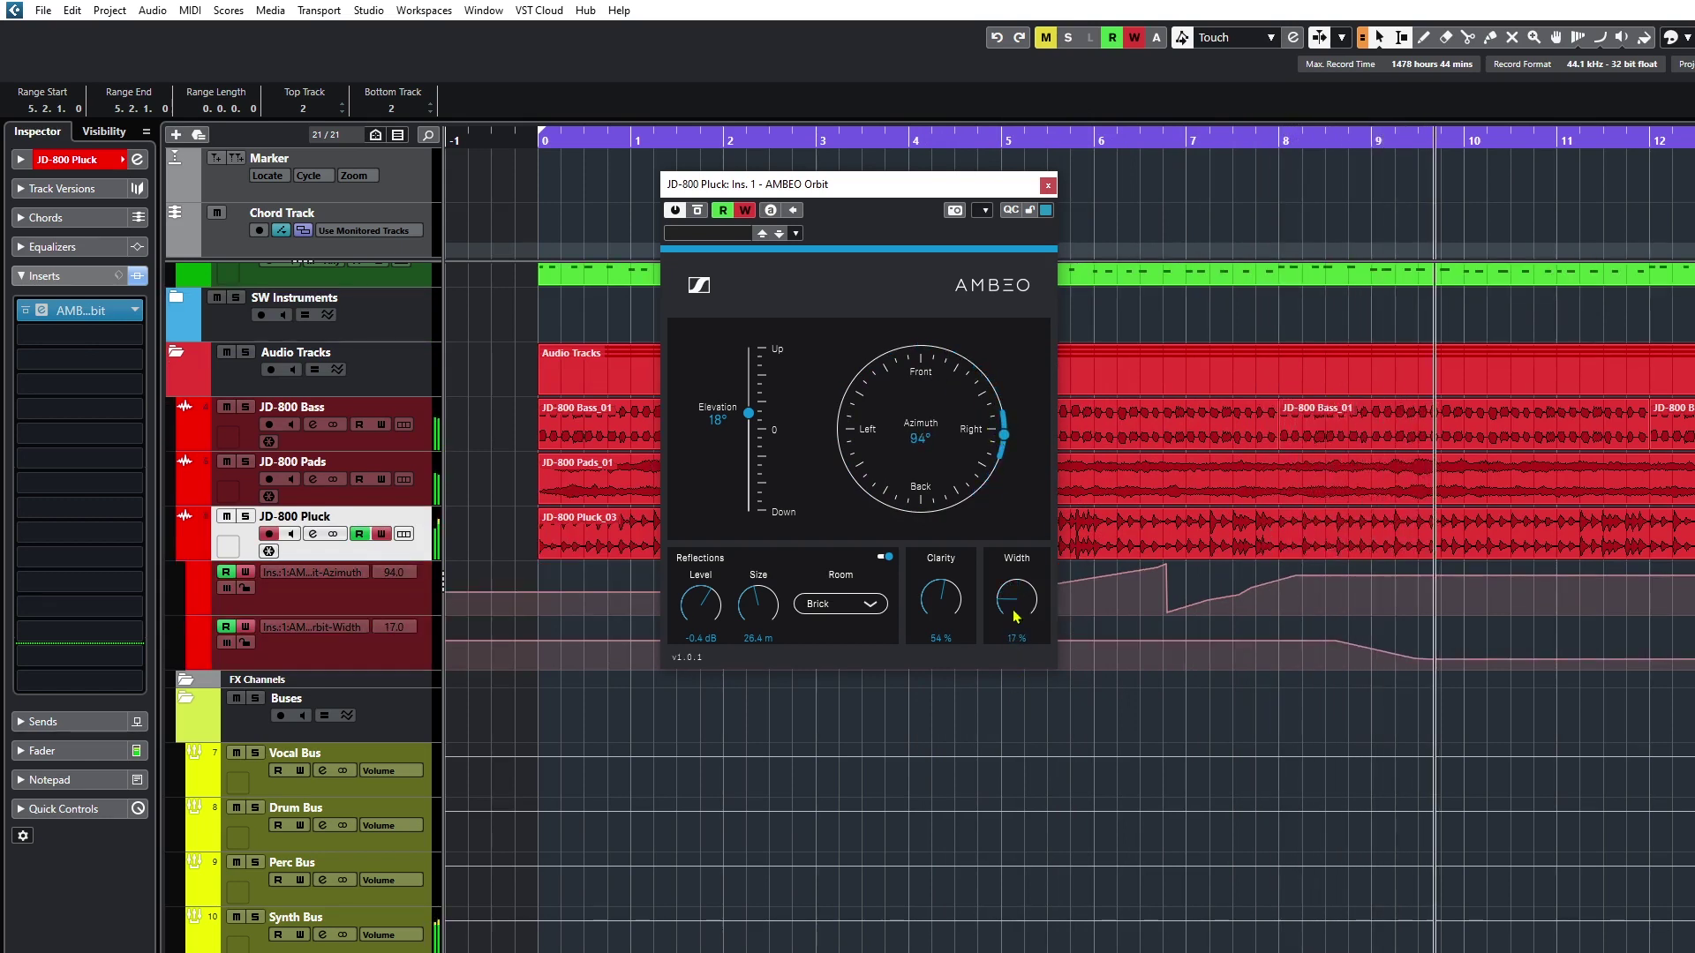
drag(882, 184, 735, 133)
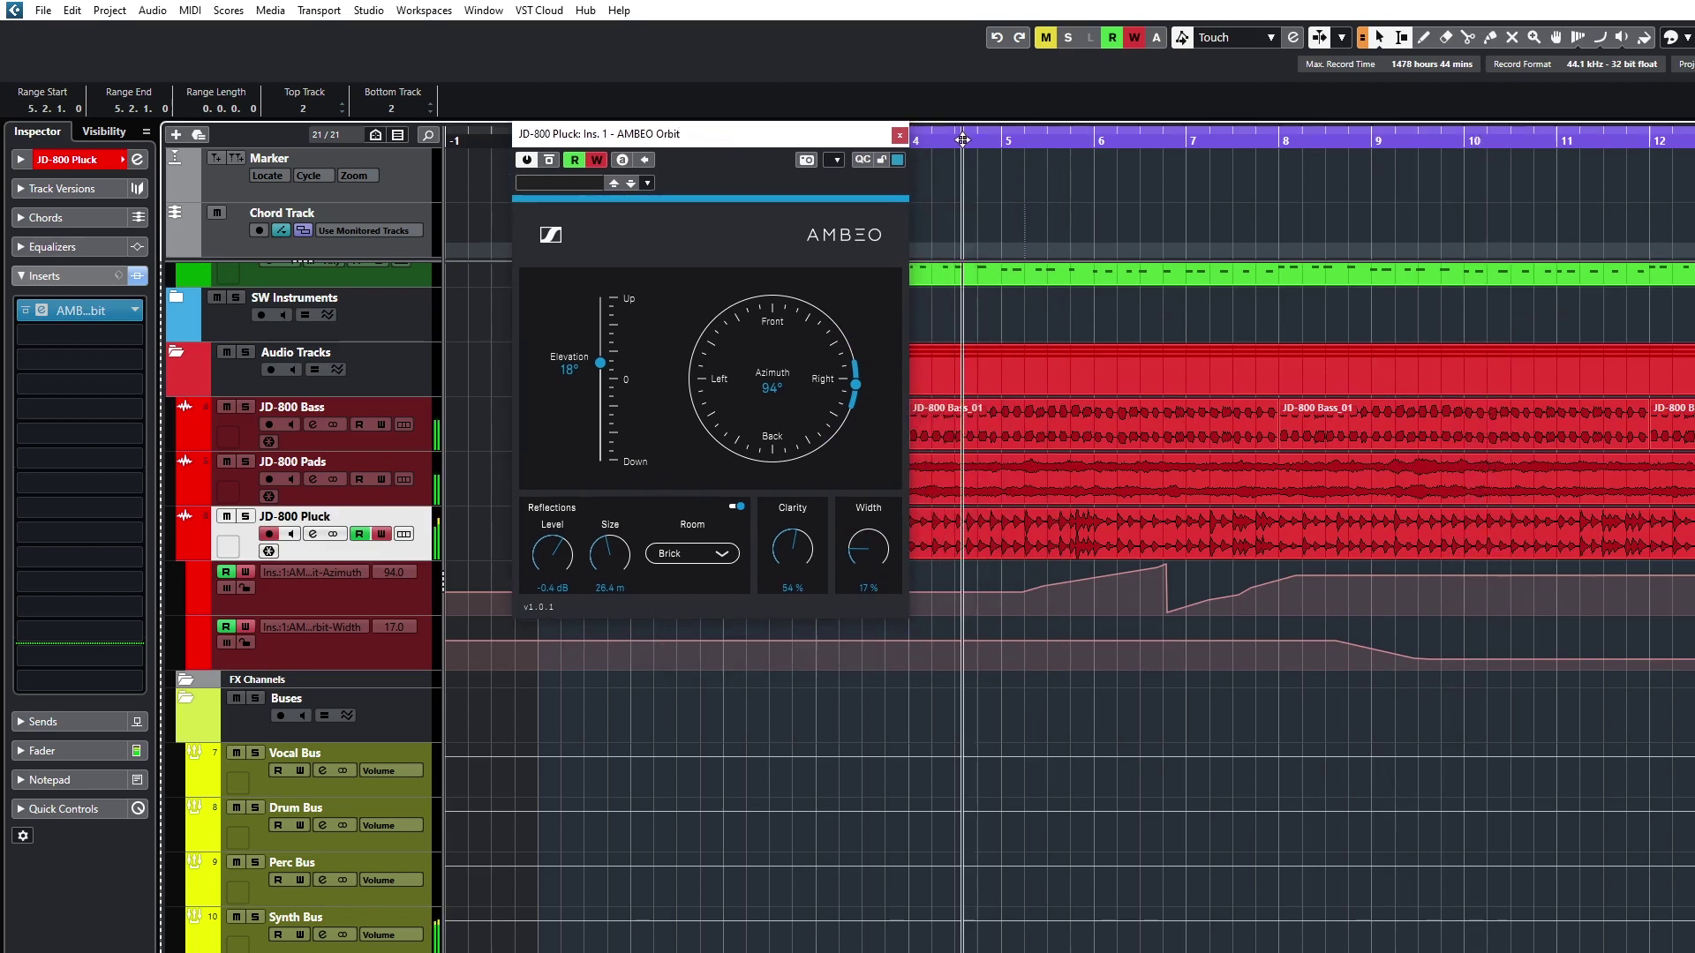
click(962, 139)
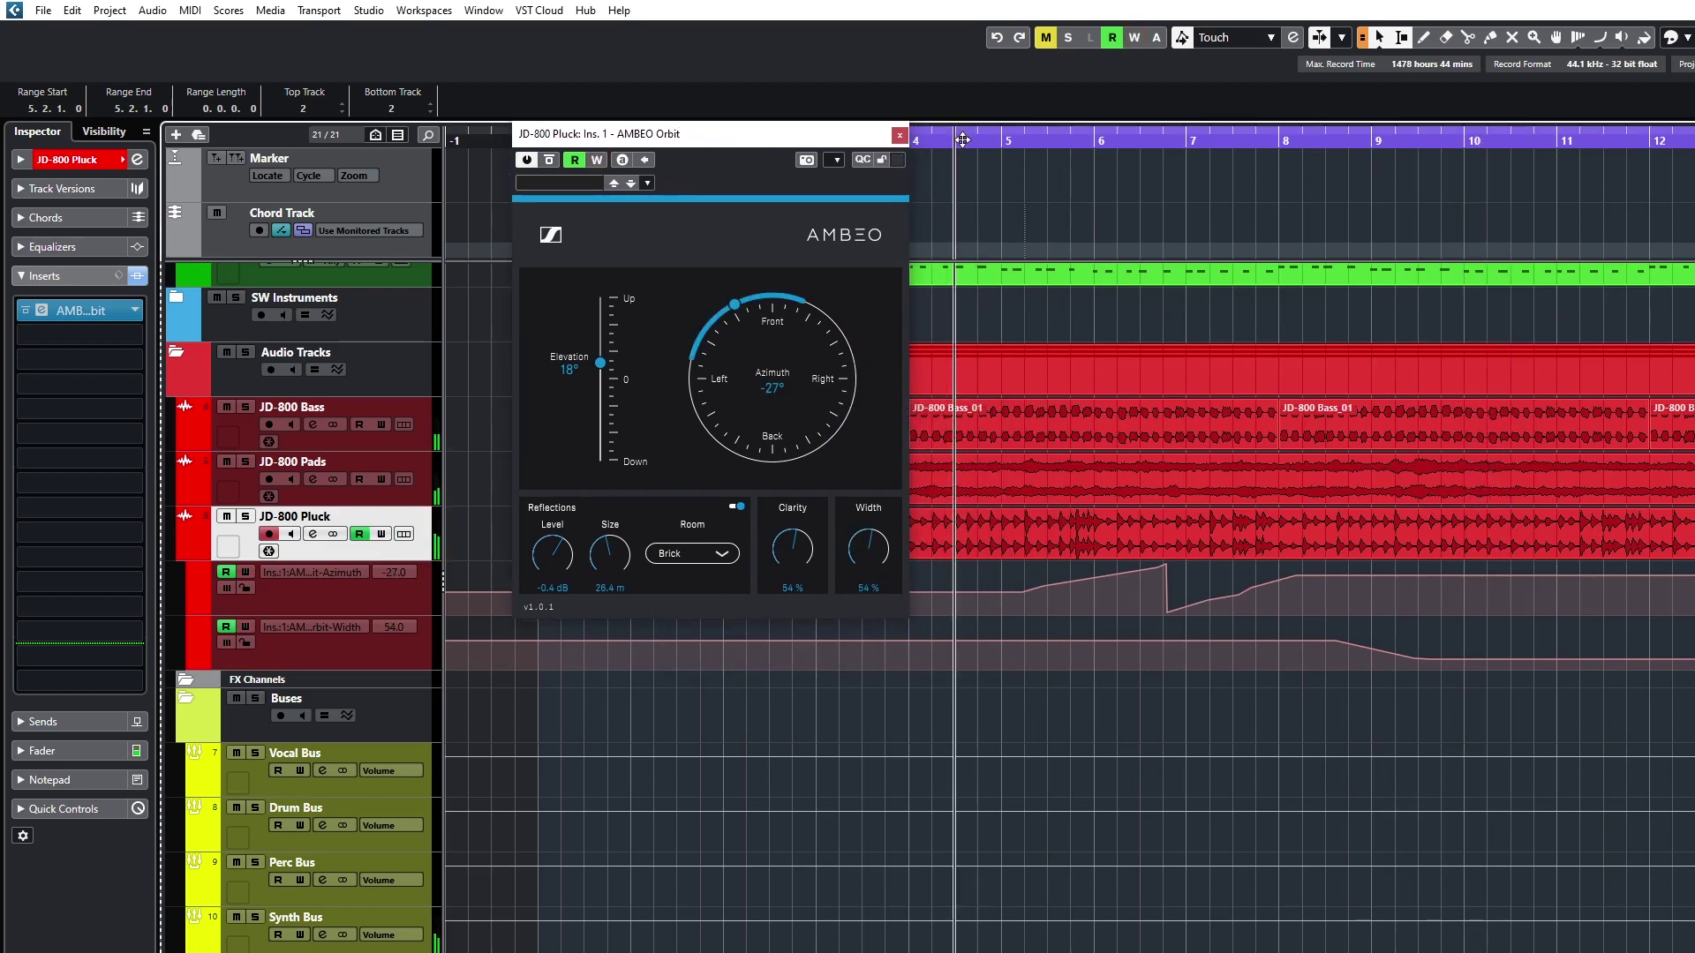